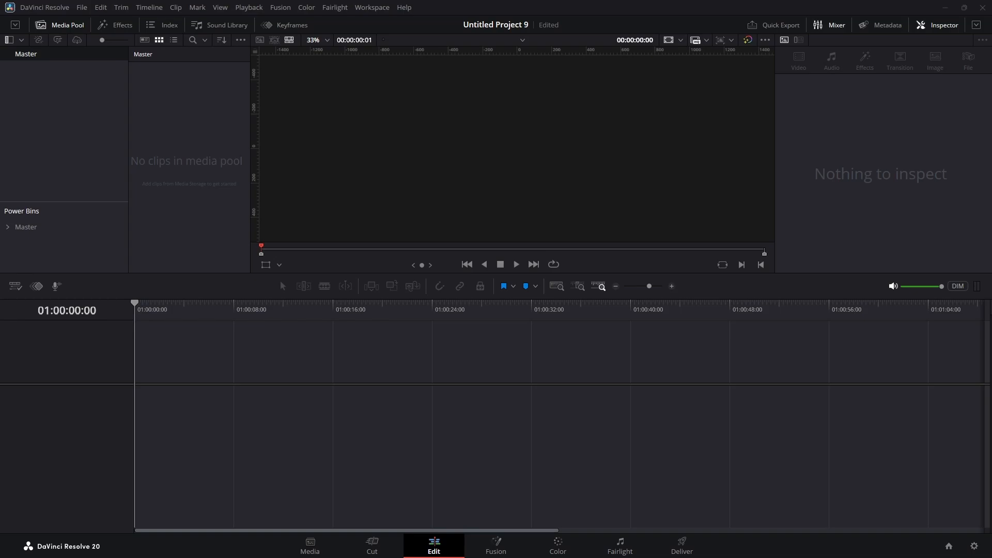
Import avatar concept.png onto the timeline and turn on the display of stacked timelines
{"action": "left_click_drag", "start_coordinate": [0, 351], "coordinate": [184, 424]}
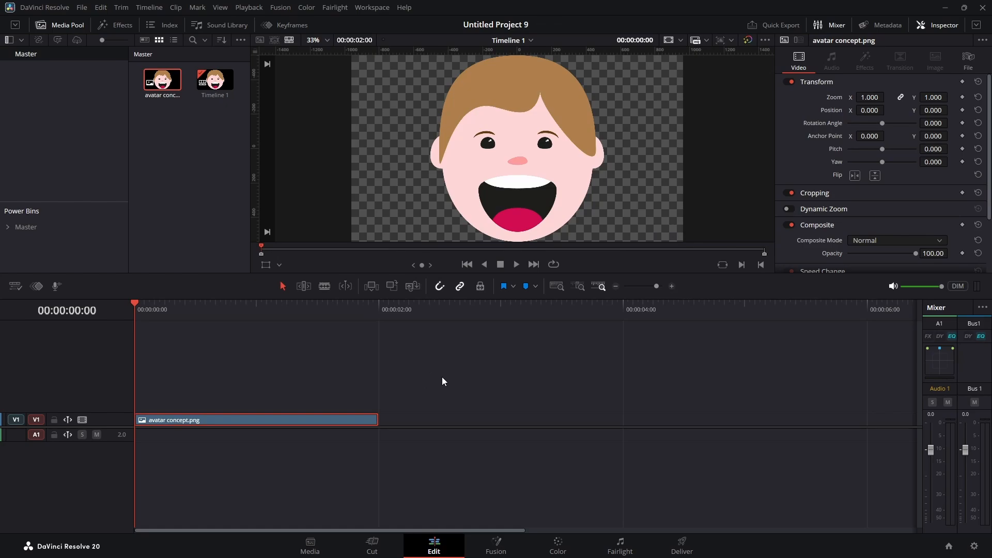
{"action": "left_click", "coordinate": [15, 286]}
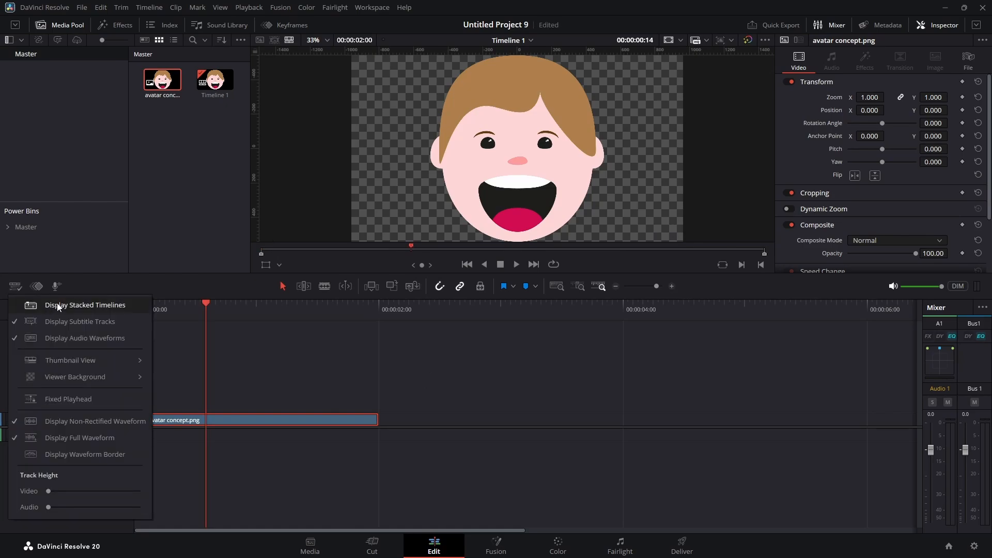
{"action": "left_click", "coordinate": [34, 305]}
{"action": "right_click", "coordinate": [32, 308]}
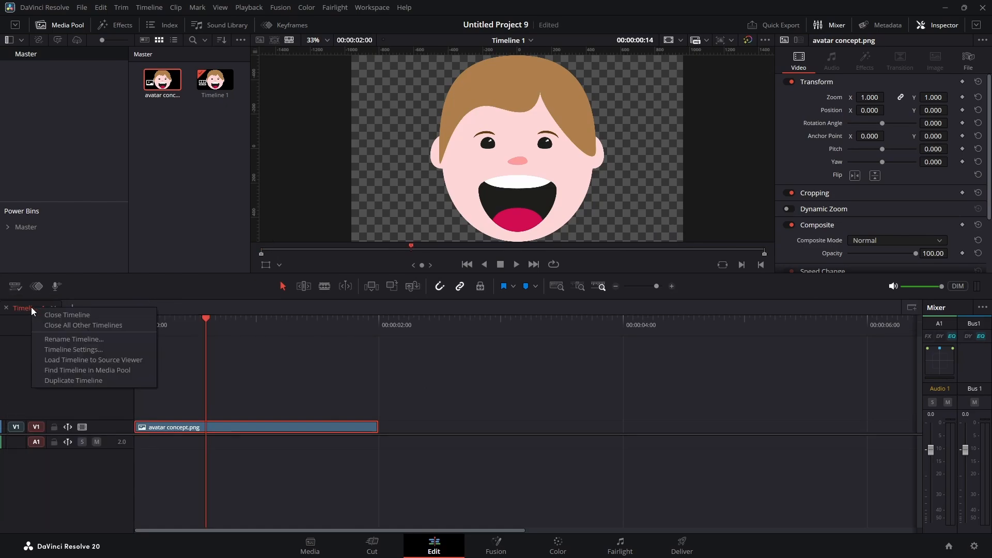
{"action": "left_click", "coordinate": [87, 351]}
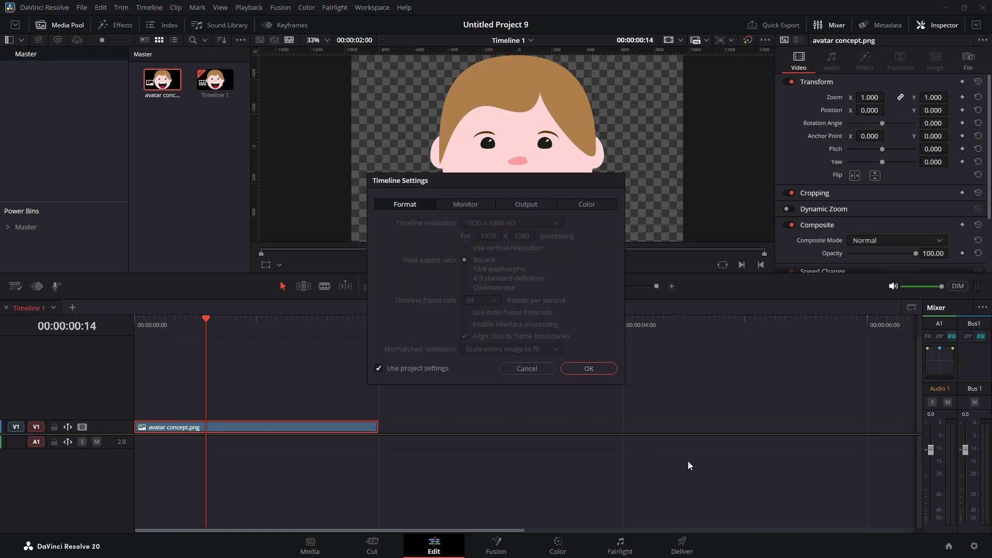
{"action": "left_click", "coordinate": [416, 368]}
{"action": "left_click_drag", "start_coordinate": [504, 181], "coordinate": [545, 258]}
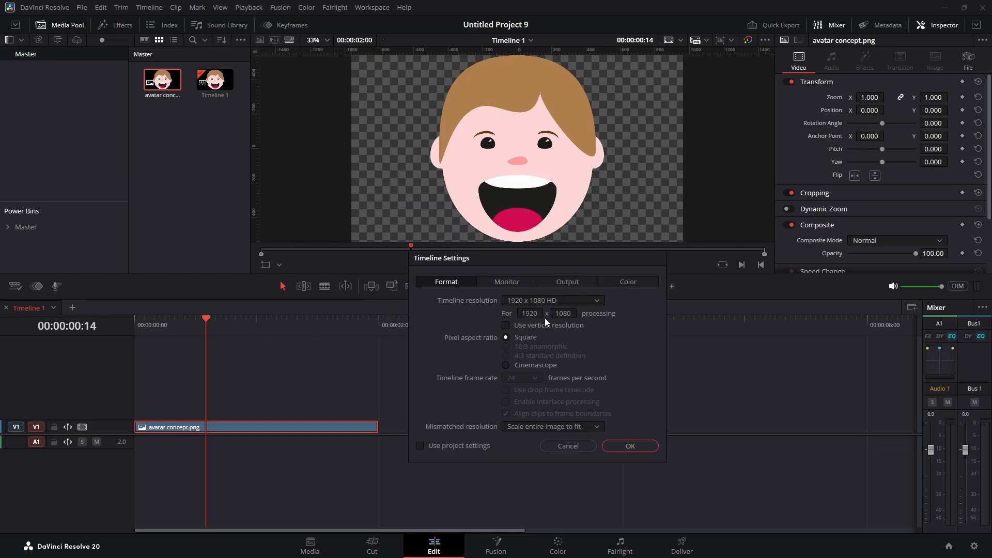
{"action": "left_click", "coordinate": [529, 313]}
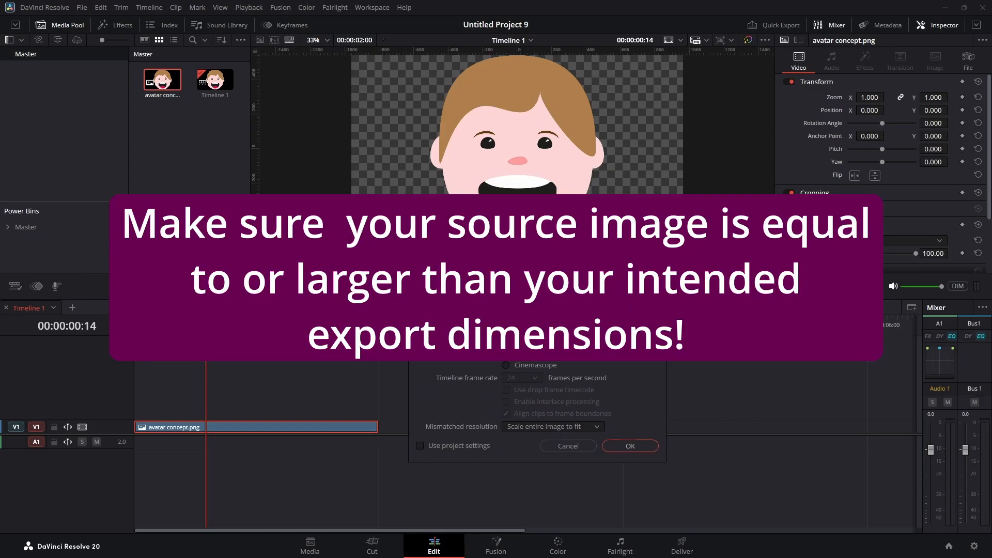
{"action": "type", "text": "500"}
{"action": "key", "text": "Tab"}
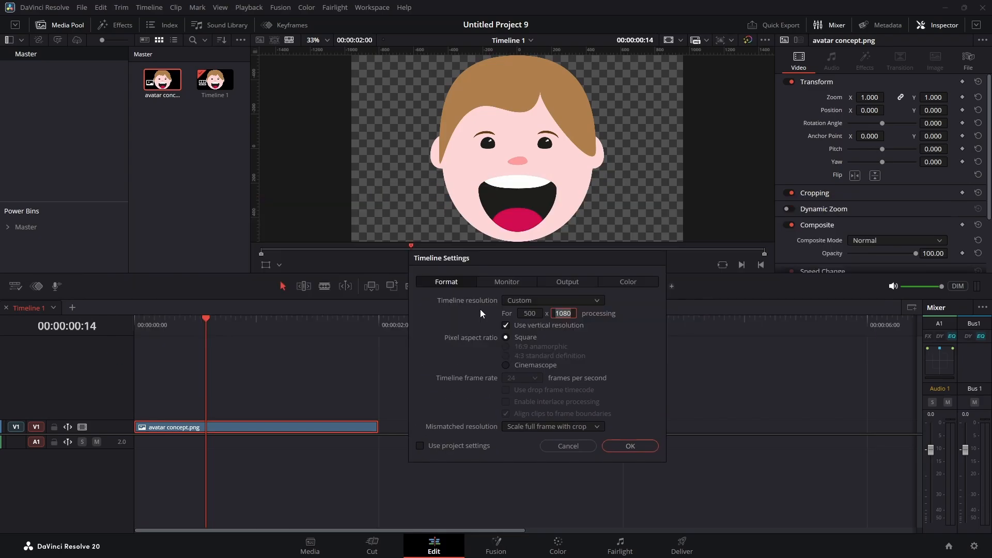
{"action": "type", "text": "500"}
{"action": "key", "text": "Return"}
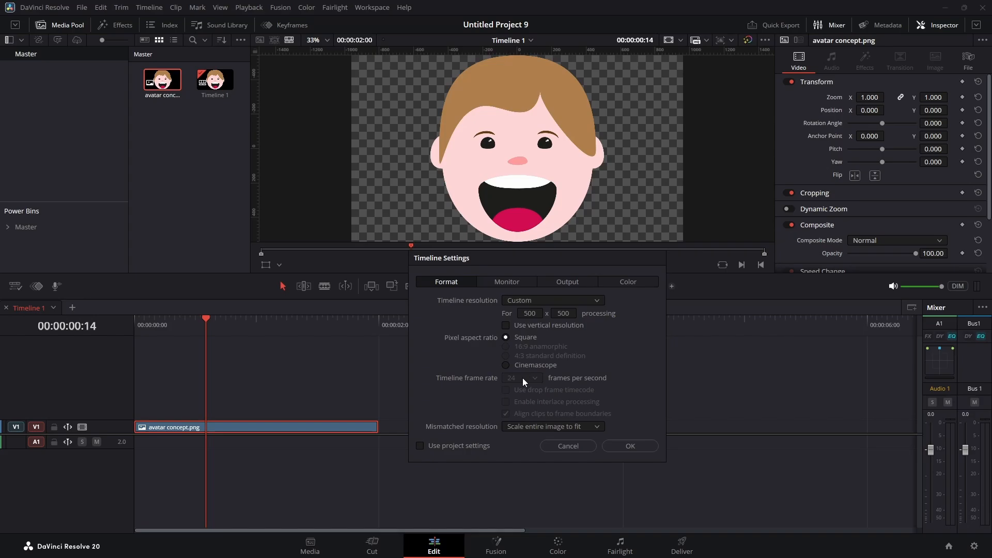
{"action": "left_click", "coordinate": [568, 447]}
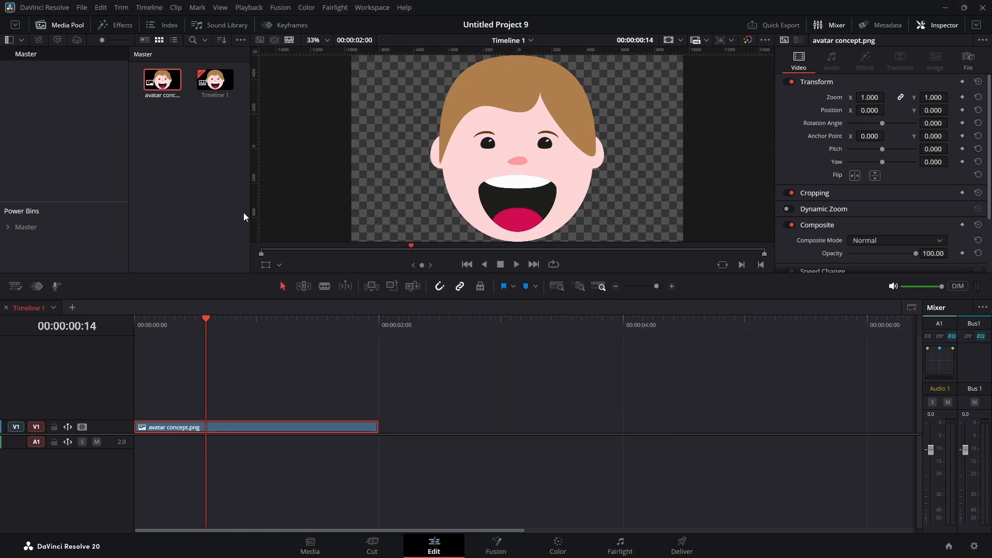
Delete Timeline 1 from the media pool
{"action": "left_click", "coordinate": [244, 212]}
{"action": "left_click", "coordinate": [211, 96]}
{"action": "key", "text": "Delete"}
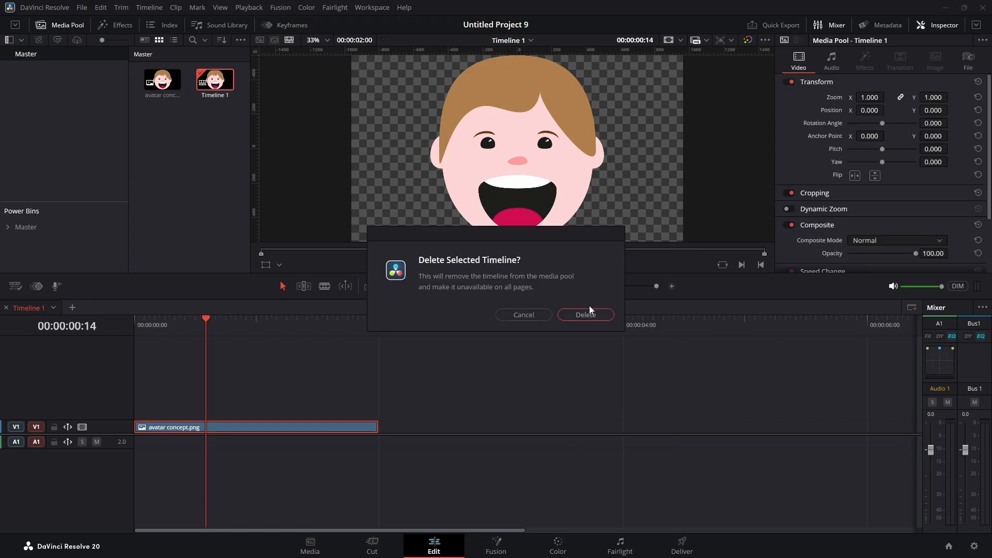
{"action": "left_click", "coordinate": [602, 320]}
Start a new timeline in the media pool without project settings and give it a custom resolution of 500 x 500
{"action": "right_click", "coordinate": [173, 154]}
{"action": "mouse_move", "coordinate": [236, 159]}
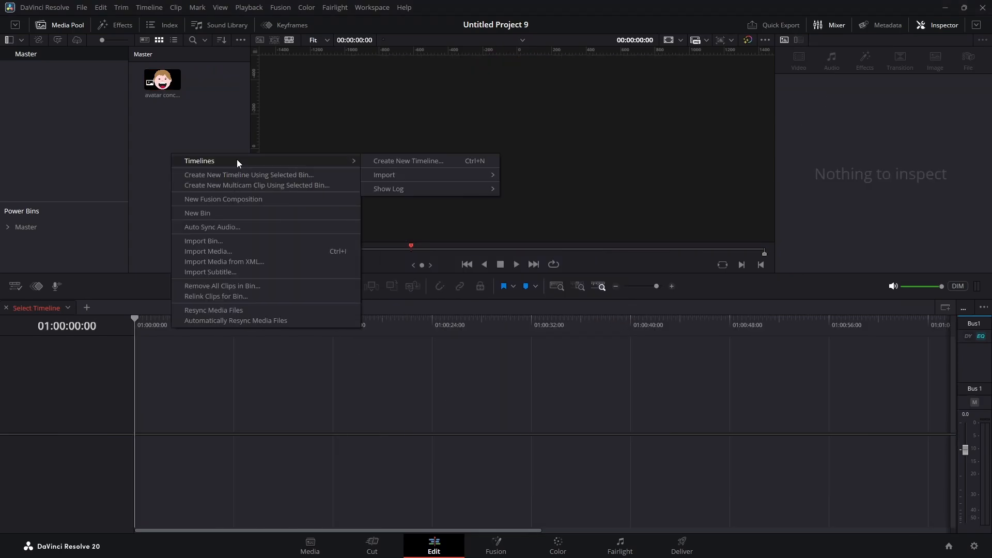
{"action": "left_click", "coordinate": [412, 163]}
{"action": "left_click", "coordinate": [418, 325]}
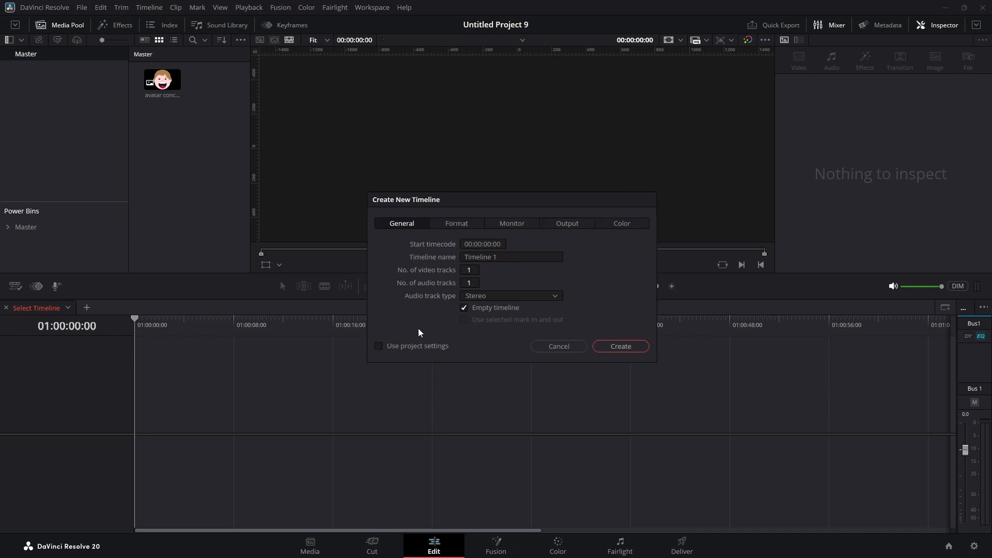
{"action": "left_click", "coordinate": [457, 223]}
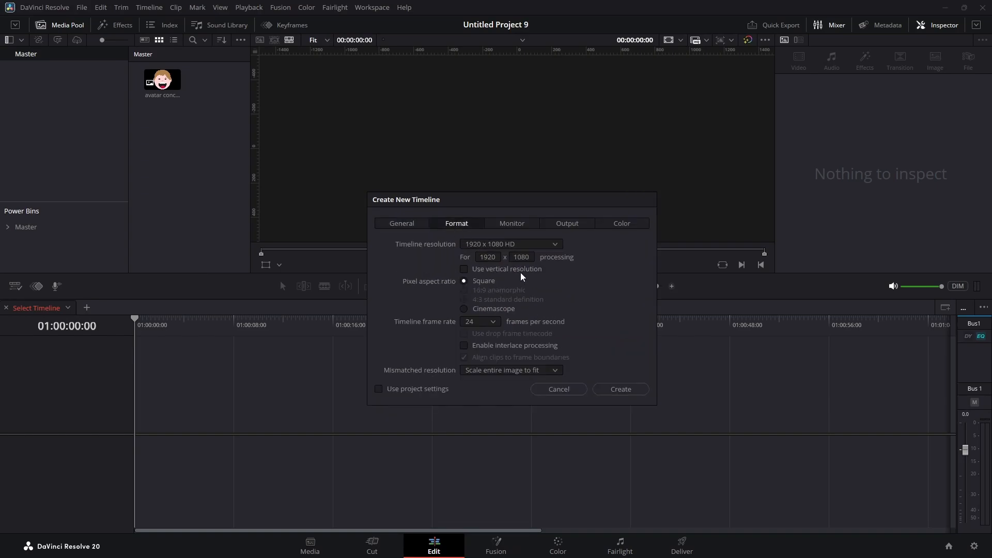
{"action": "left_click", "coordinate": [490, 256]}
{"action": "type", "text": "500"}
{"action": "key", "text": "Tab"}
{"action": "type", "text": "500"}
{"action": "left_click", "coordinate": [445, 260]}
Set the new timeline's frame rate to 50 fps, keep mismatched resolution on Scale entire image to fit, and create it
{"action": "left_click", "coordinate": [492, 321]}
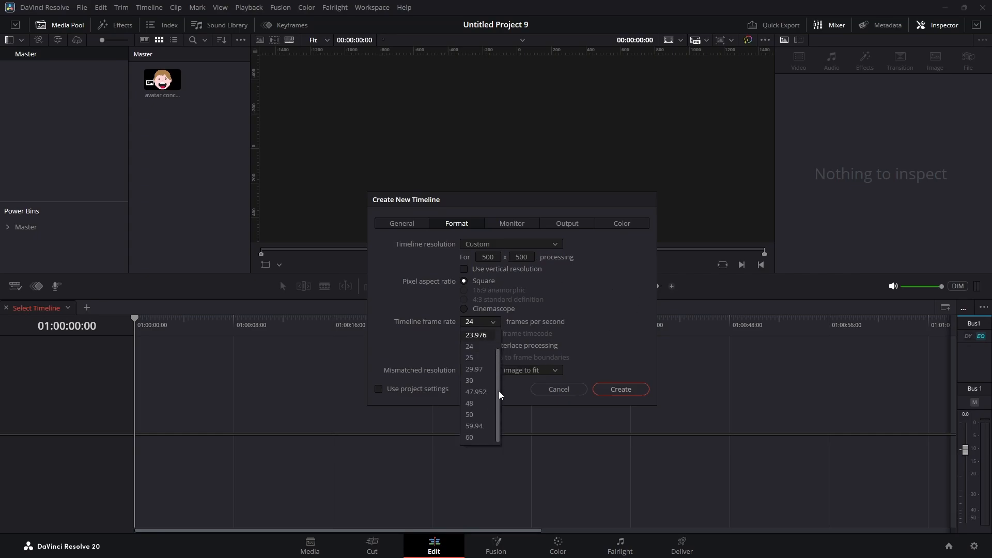
{"action": "left_click", "coordinate": [470, 437]}
{"action": "left_click", "coordinate": [511, 370]}
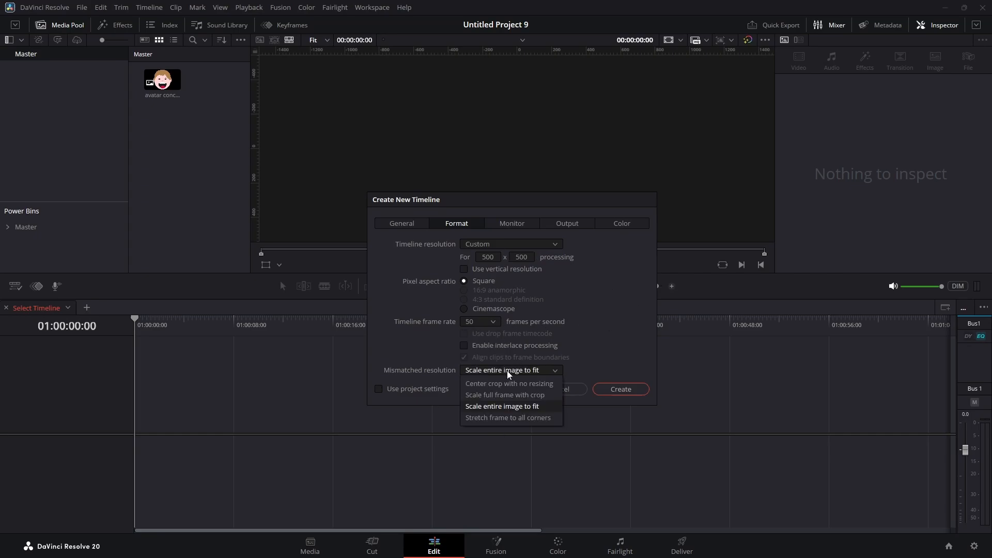
{"action": "left_click", "coordinate": [533, 405]}
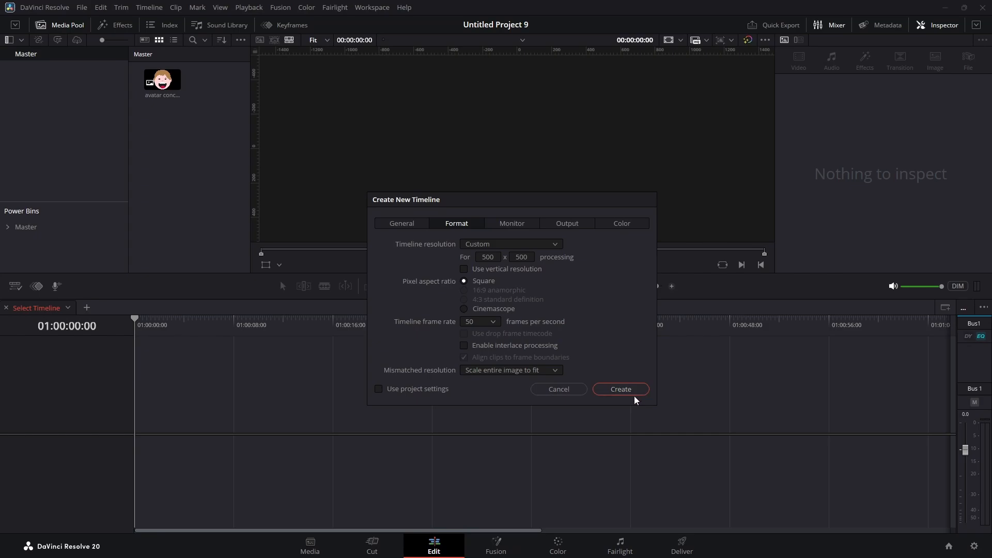
{"action": "left_click", "coordinate": [634, 395]}
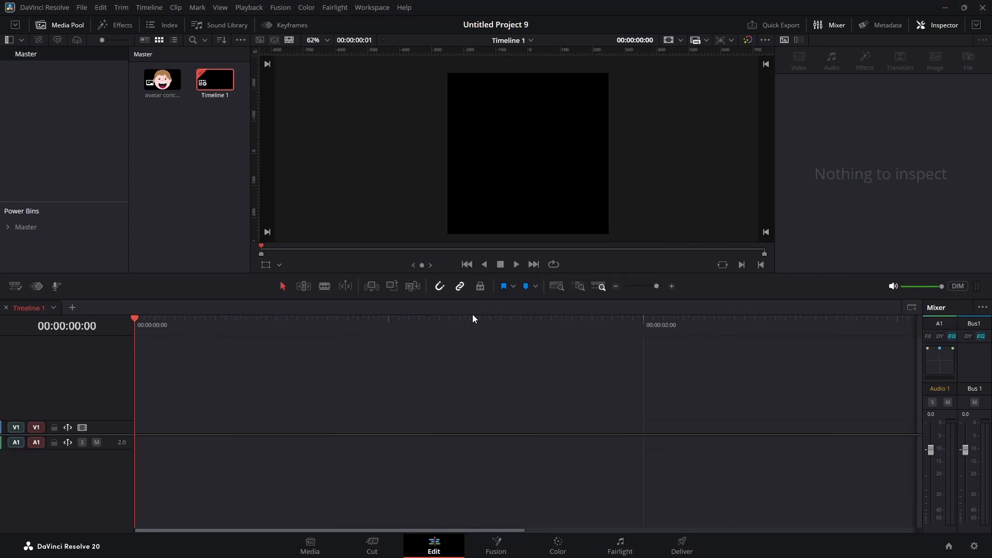
Place avatar concept.png at the very start of video track V1 and save the project
{"action": "left_click_drag", "start_coordinate": [162, 80], "coordinate": [235, 427]}
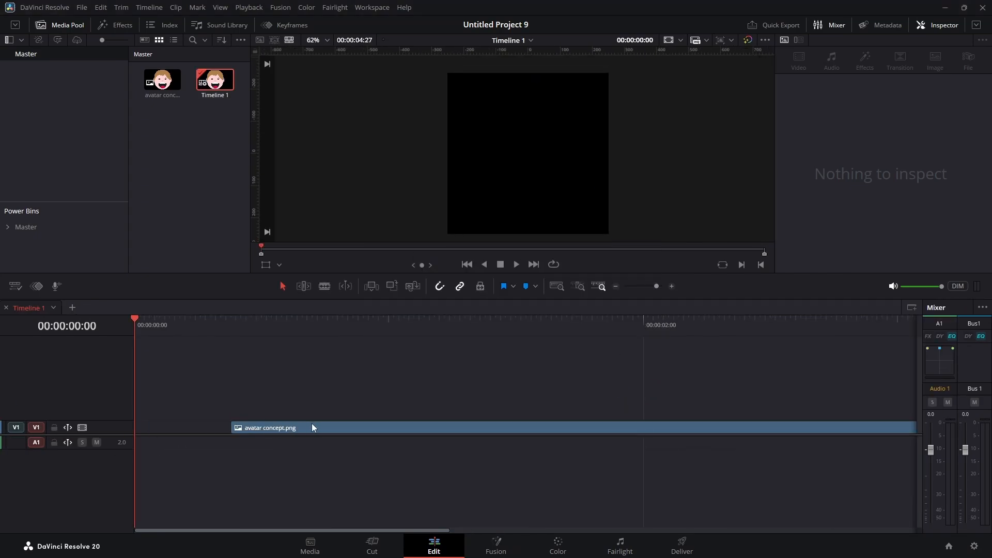
{"action": "left_click_drag", "start_coordinate": [312, 424], "coordinate": [205, 426]}
{"action": "left_click_drag", "start_coordinate": [178, 320], "coordinate": [135, 323]}
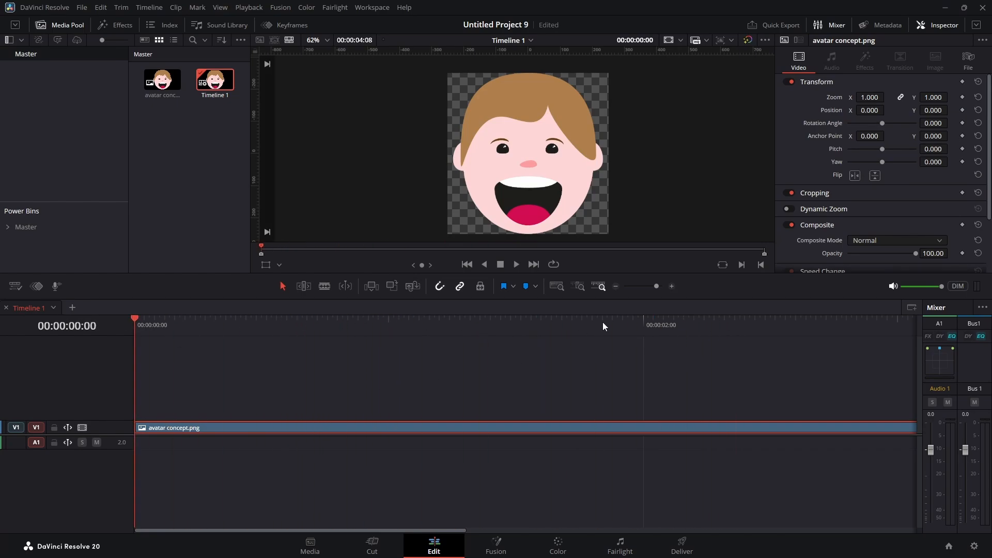
{"action": "key", "text": "ctrl+s"}
Open the avatar clip at frame 18 in the Fusion page and move the MediaIn1 and MediaOut1 nodes closer together
{"action": "left_click", "coordinate": [226, 323]}
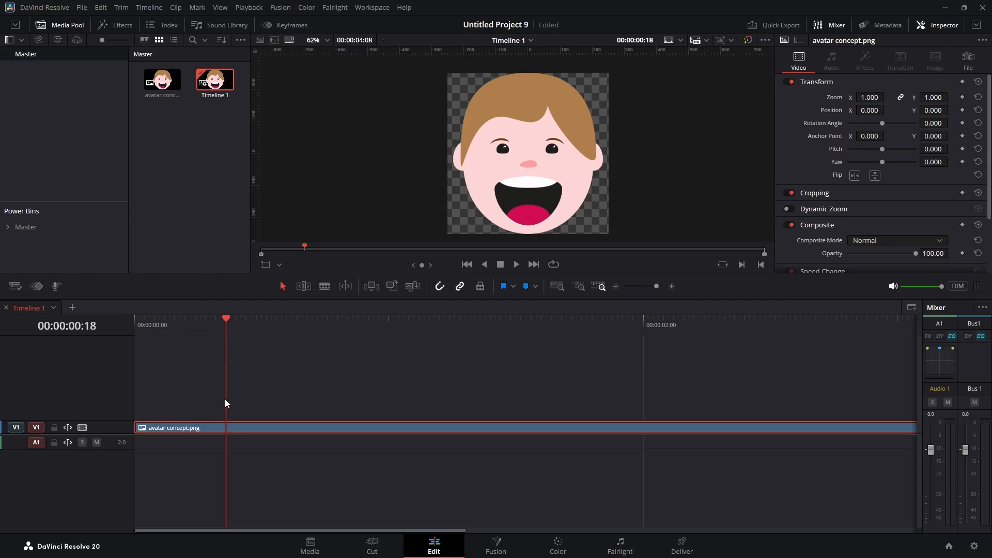
{"action": "left_click", "coordinate": [496, 544]}
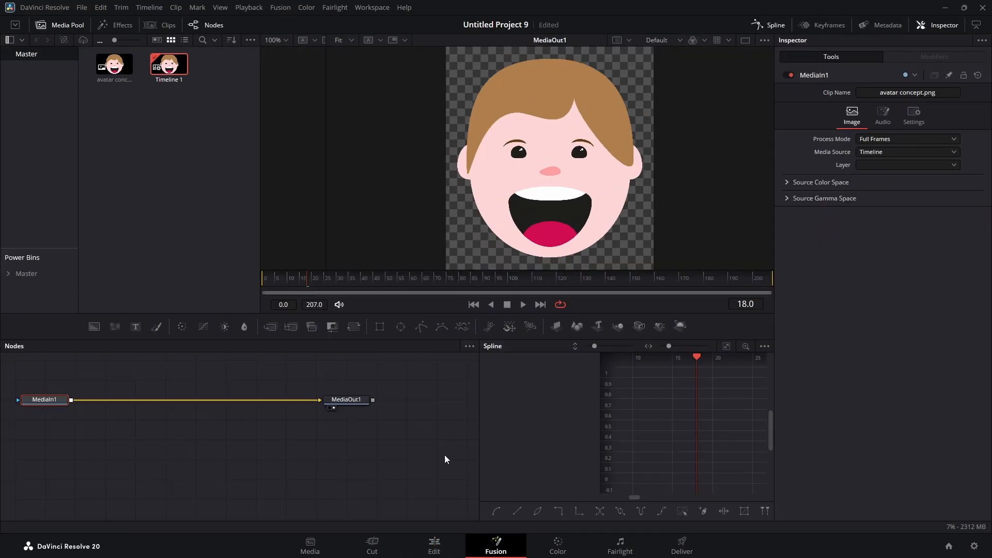
{"action": "left_click_drag", "start_coordinate": [86, 410], "coordinate": [169, 418]}
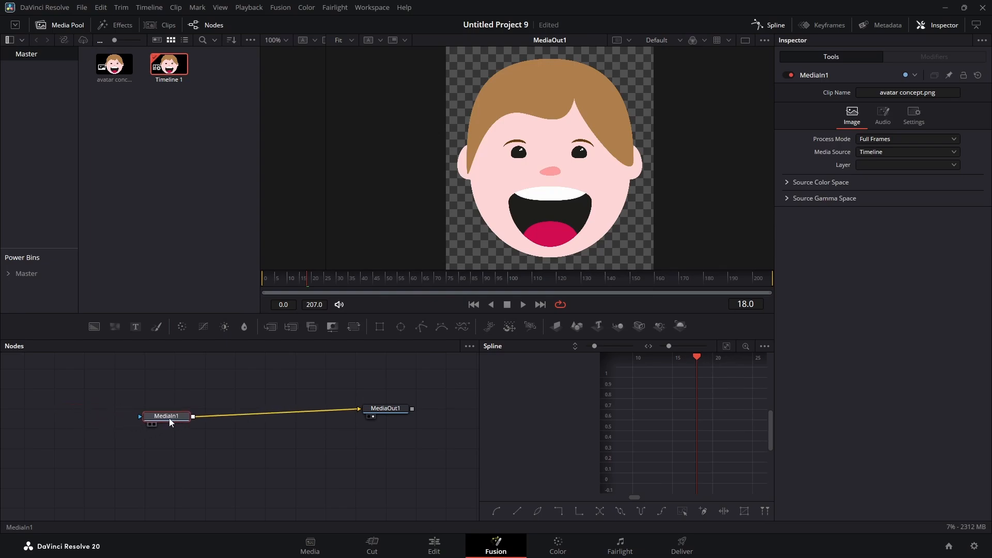
{"action": "left_click_drag", "start_coordinate": [384, 411], "coordinate": [304, 414]}
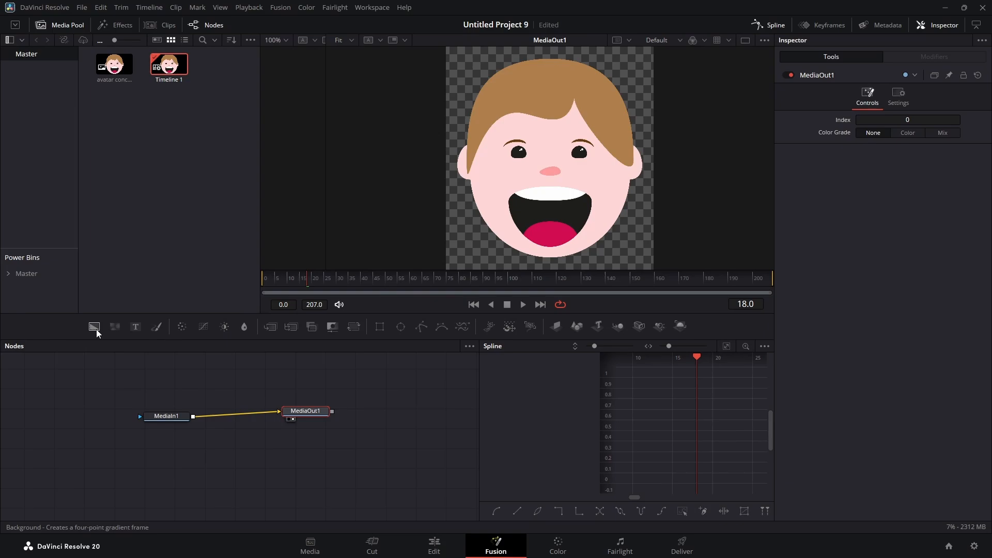
Add a Background node above MediaIn1 and insert a Merge node between MediaIn1 and MediaOut1
{"action": "left_click_drag", "start_coordinate": [95, 327], "coordinate": [104, 339]}
{"action": "left_click_drag", "start_coordinate": [191, 388], "coordinate": [203, 383]}
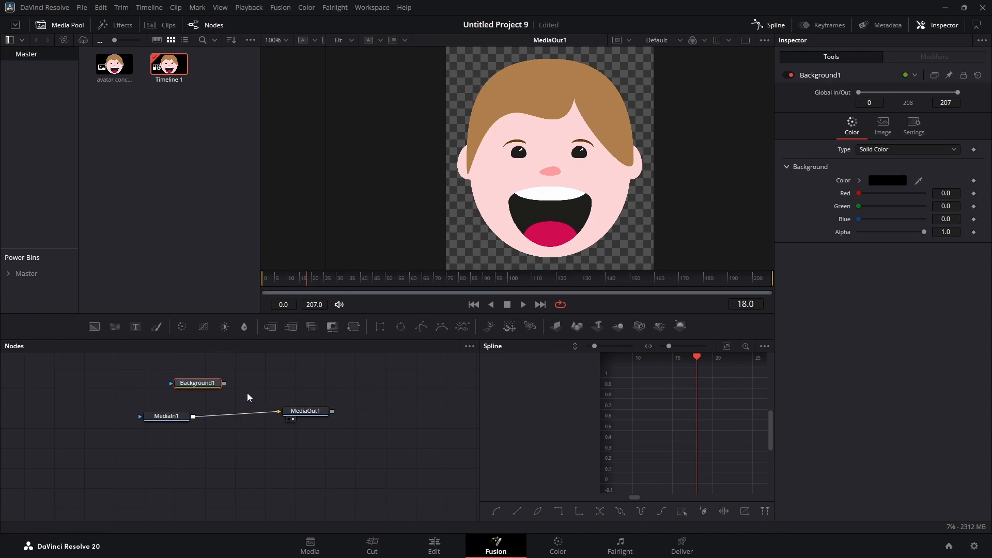
{"action": "left_click_drag", "start_coordinate": [274, 325], "coordinate": [236, 416]}
{"action": "left_click", "coordinate": [166, 430]}
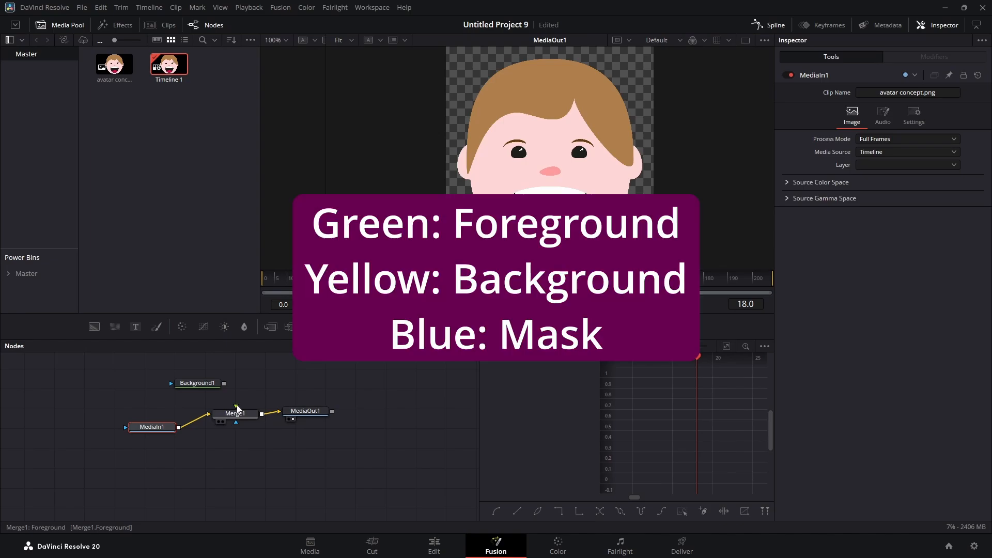
Rename the Background1 node as color
{"action": "left_click", "coordinate": [216, 387]}
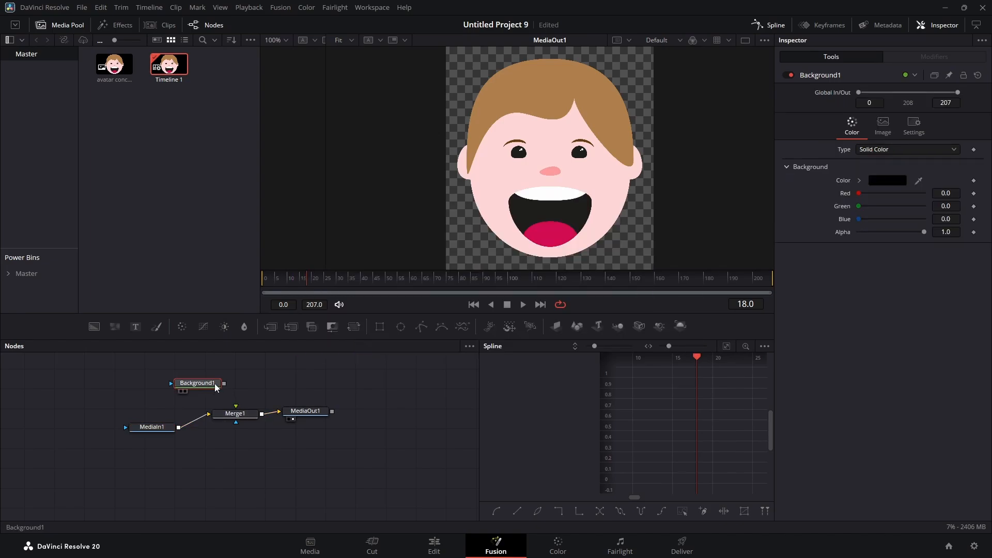
{"action": "key", "text": "F2"}
{"action": "type", "text": "color"}
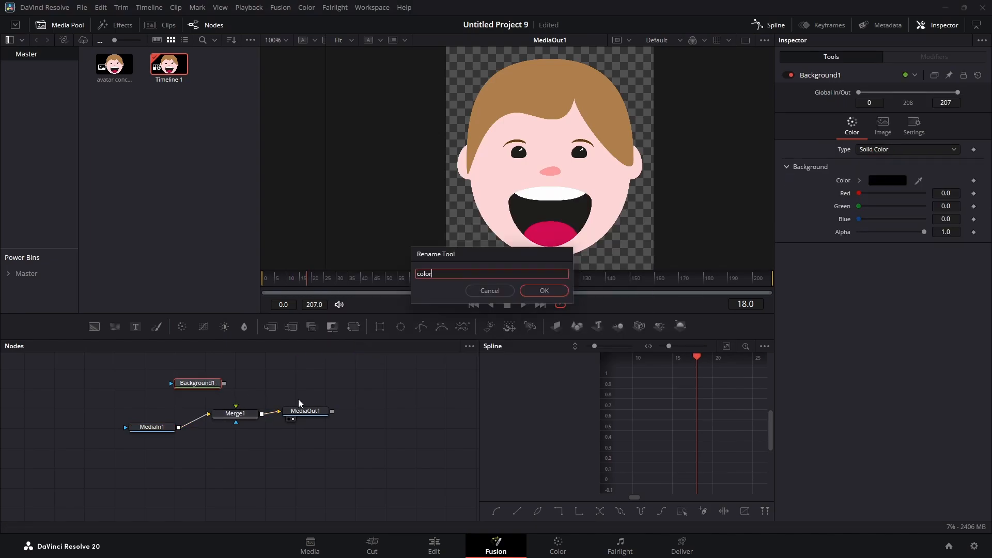
{"action": "key", "text": "Return"}
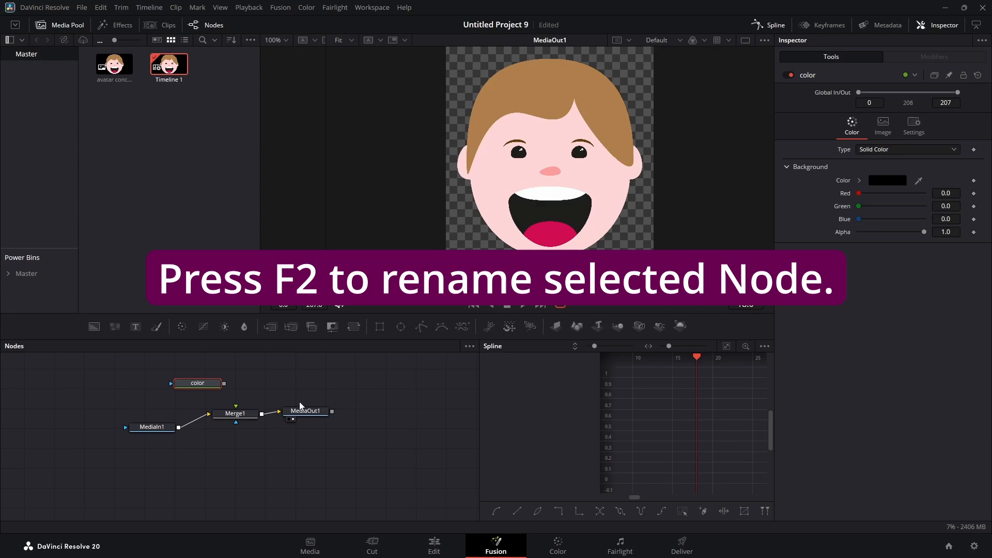
Change the background node's name to the spelling colour
{"action": "right_click", "coordinate": [208, 387]}
{"action": "left_click", "coordinate": [199, 383]}
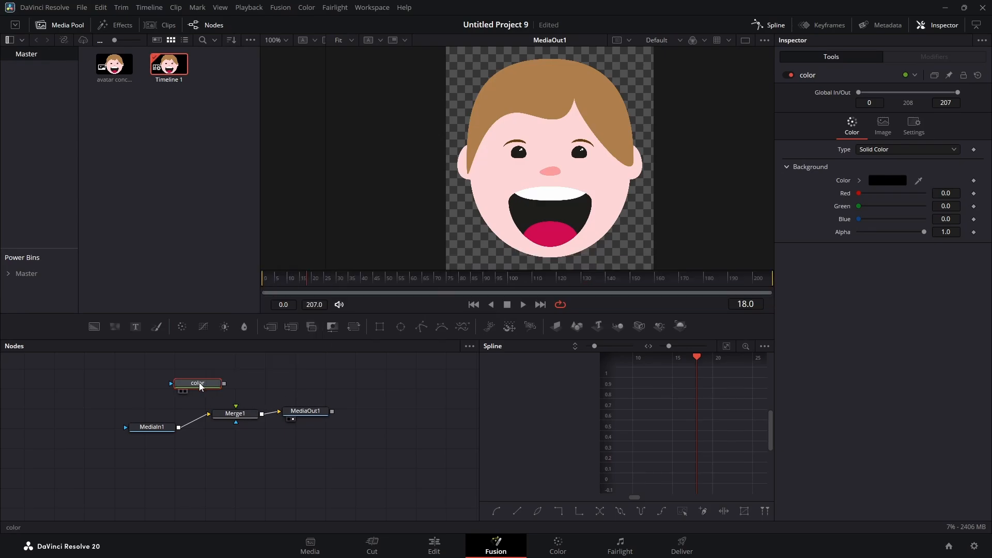
{"action": "key", "text": "F2"}
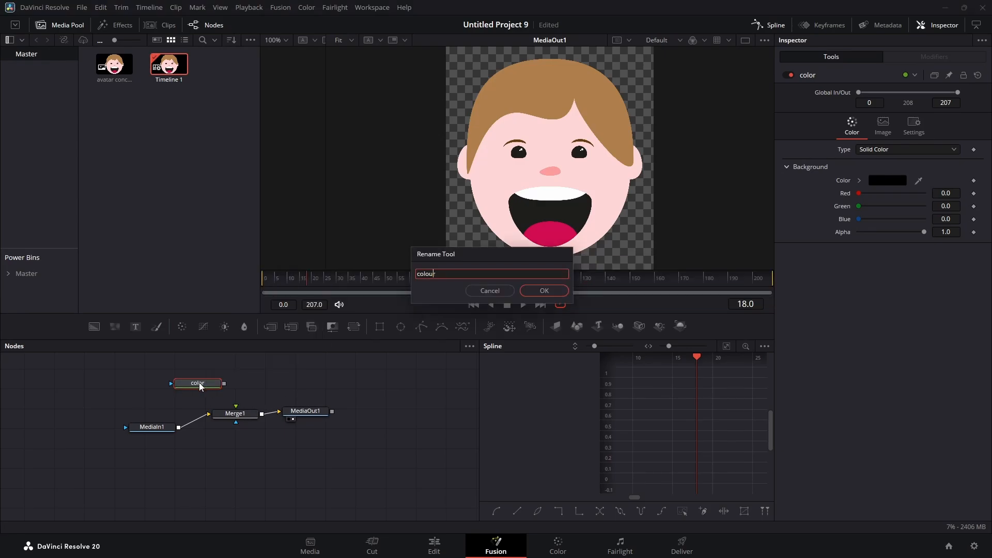
{"action": "key", "text": "Return"}
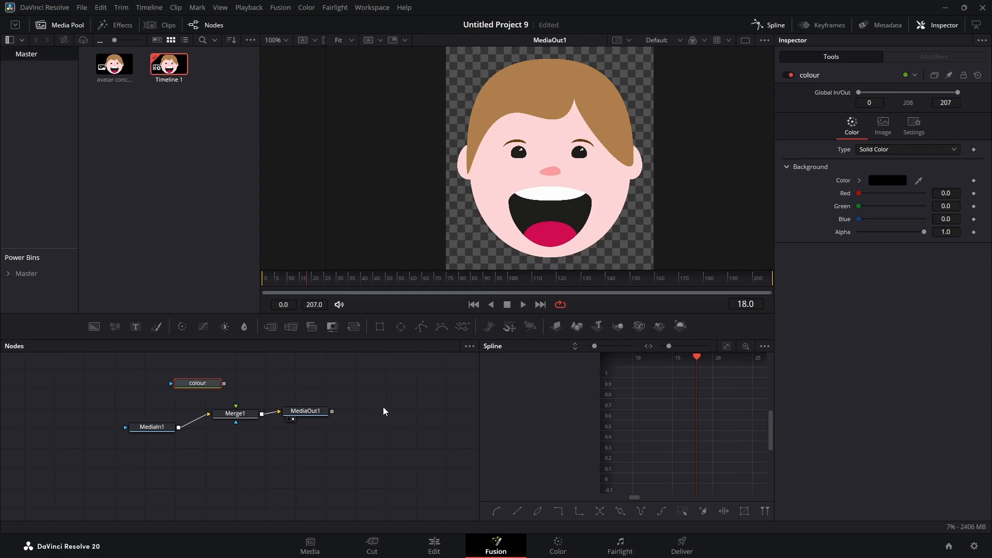
Connect the colour node to Merge1's foreground input and set its solid color to green #12c30f
{"action": "left_click_drag", "start_coordinate": [224, 384], "coordinate": [236, 408]}
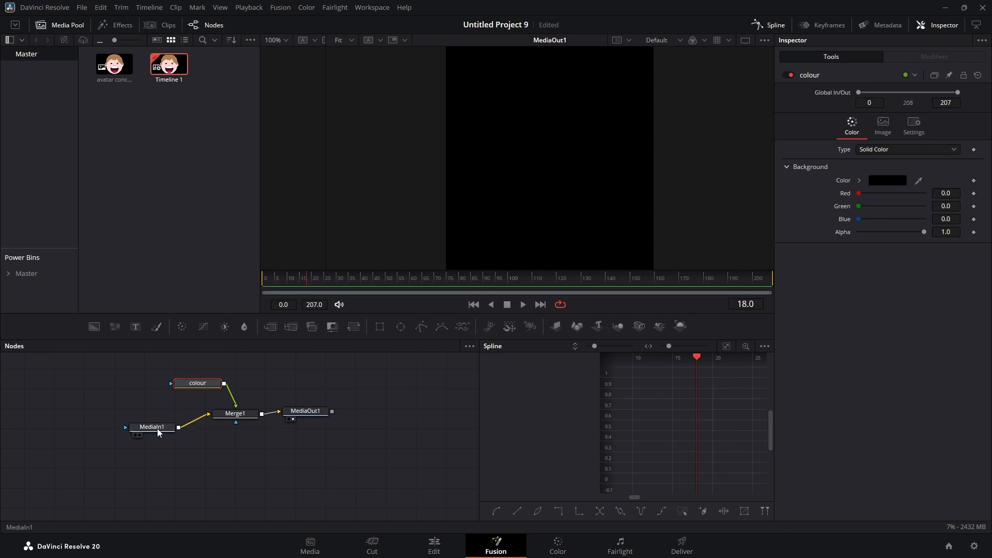
{"action": "left_click", "coordinate": [889, 181]}
{"action": "left_click_drag", "start_coordinate": [574, 203], "coordinate": [565, 195]}
{"action": "left_click", "coordinate": [618, 228]}
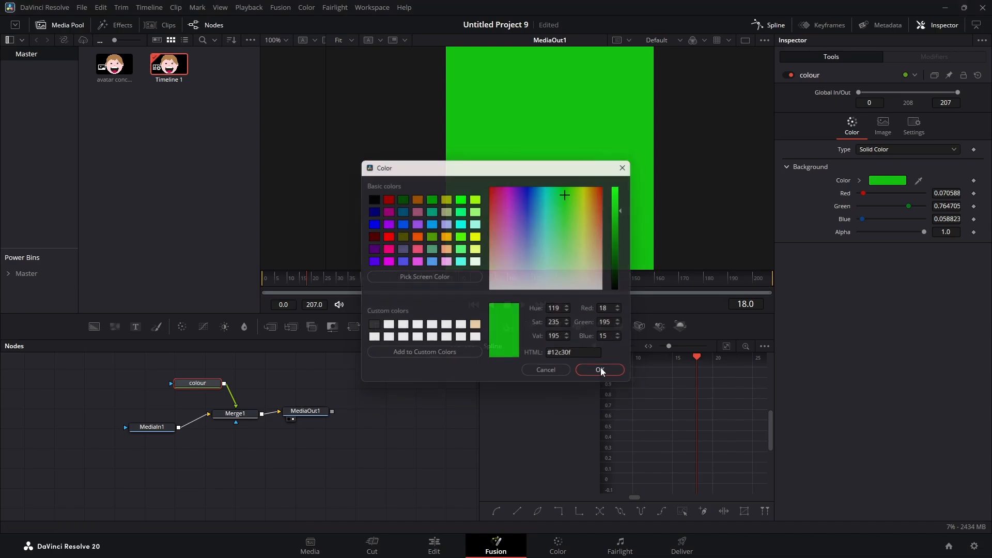
{"action": "left_click", "coordinate": [601, 370]}
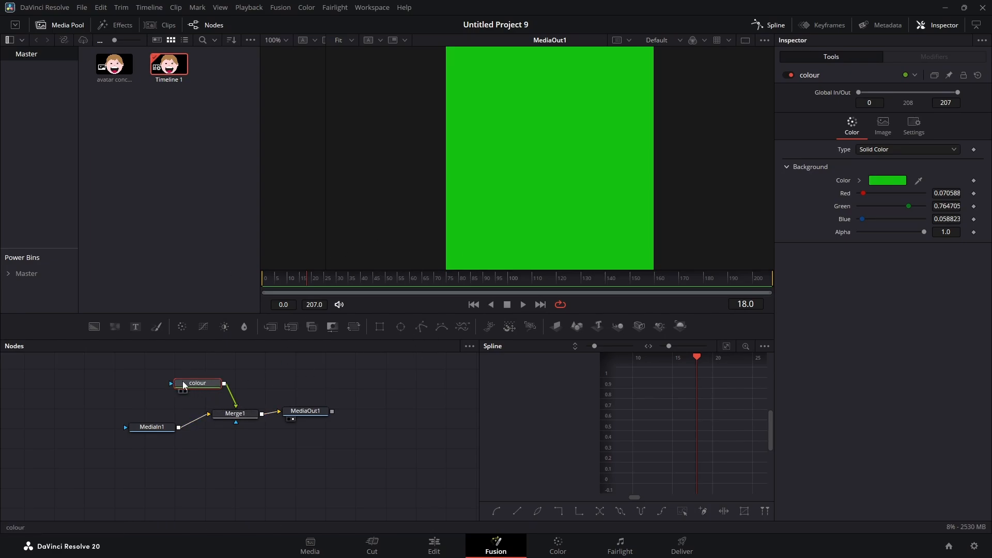
{"action": "mouse_move", "coordinate": [195, 385]}
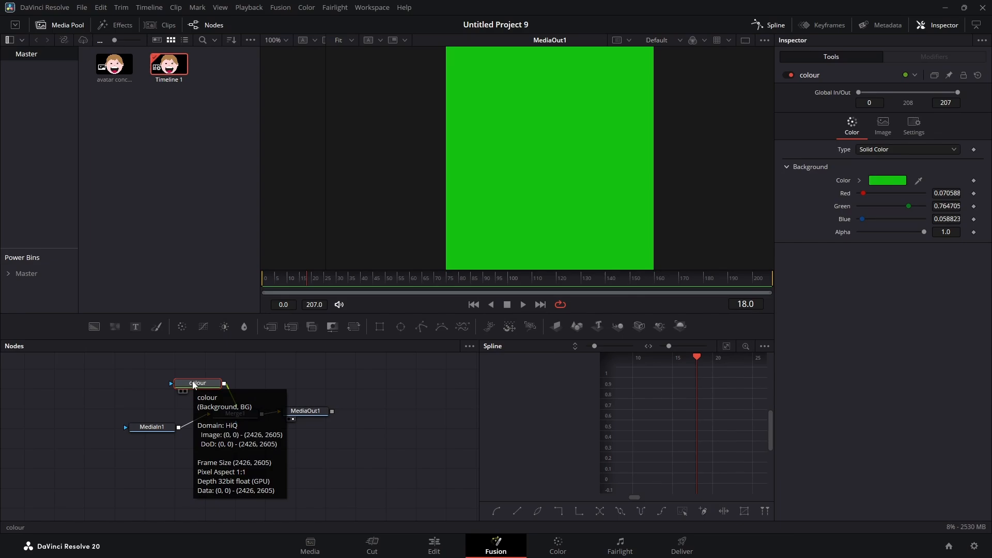
Try masking the colour node with a rectangle about 0.49 wide and 0.27 high over the mouth, then delete the mask
{"action": "left_click", "coordinate": [380, 327]}
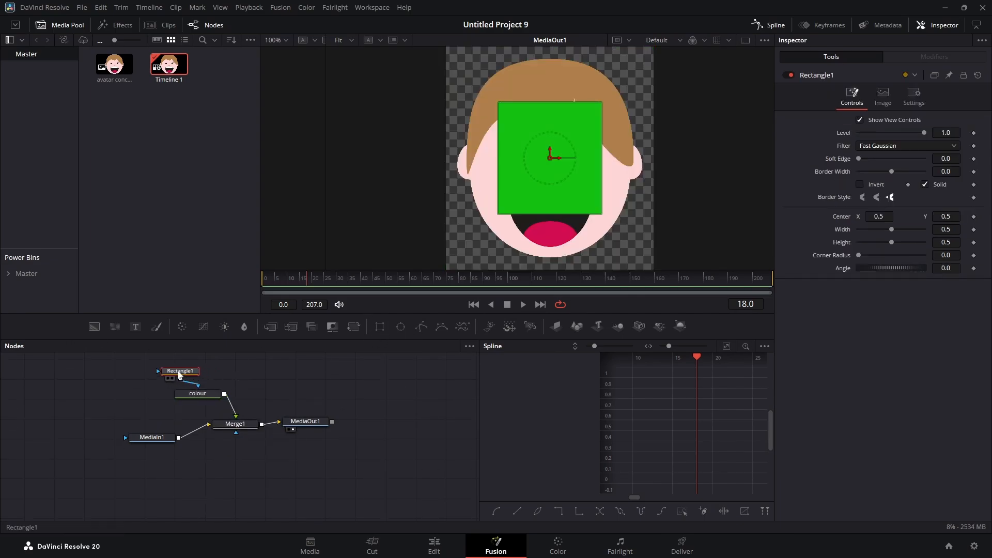
{"action": "left_click_drag", "start_coordinate": [180, 375], "coordinate": [126, 397]}
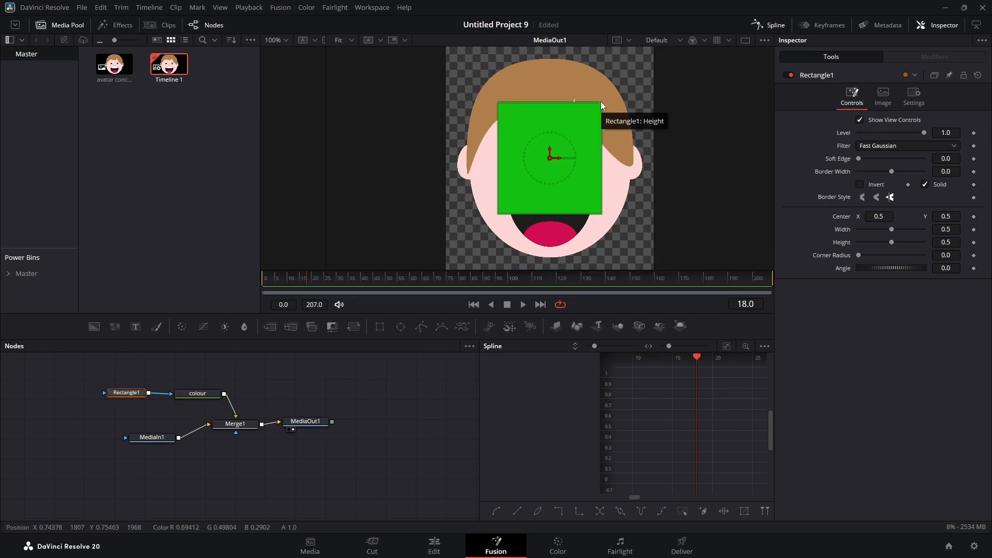
{"action": "left_click_drag", "start_coordinate": [602, 103], "coordinate": [600, 110]}
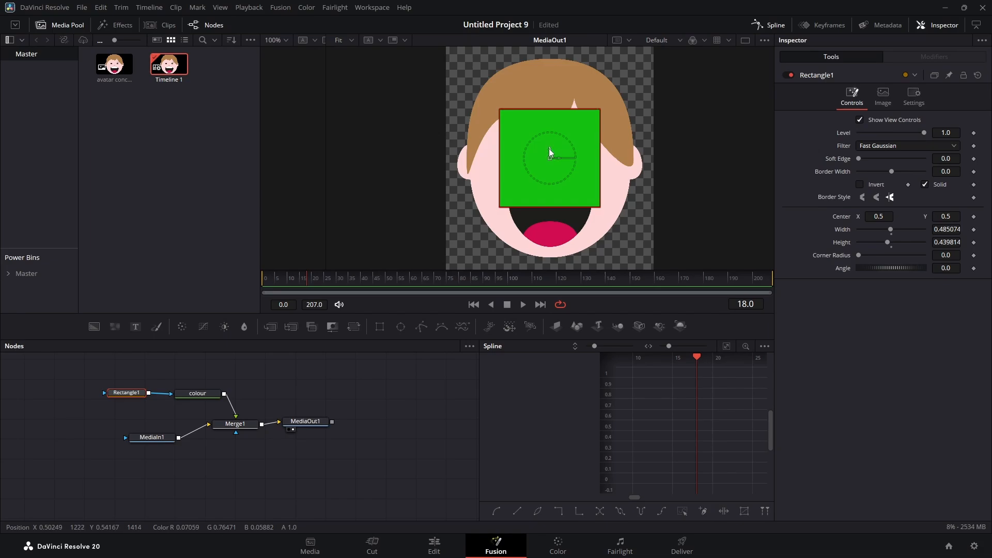
{"action": "left_click_drag", "start_coordinate": [550, 155], "coordinate": [552, 201]}
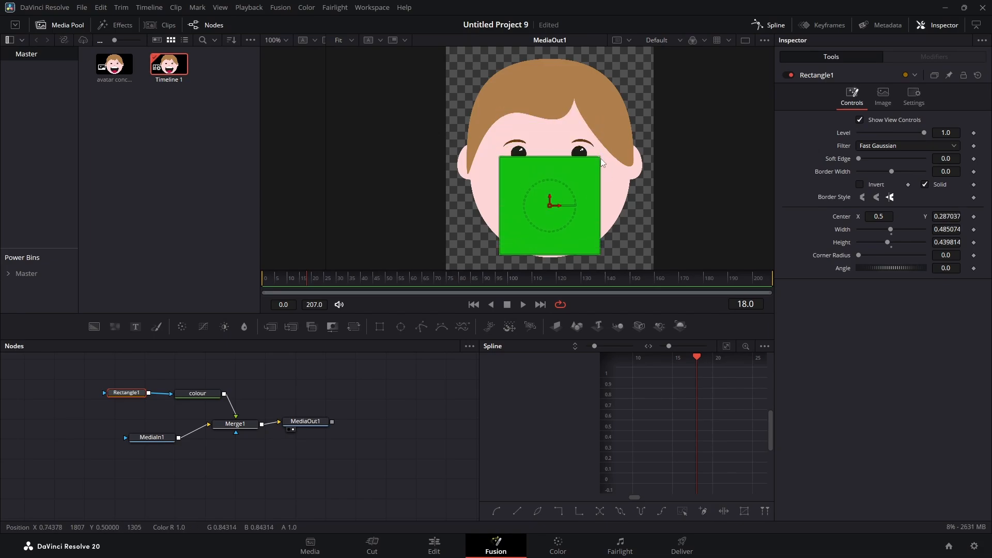
{"action": "left_click_drag", "start_coordinate": [601, 159], "coordinate": [601, 178]}
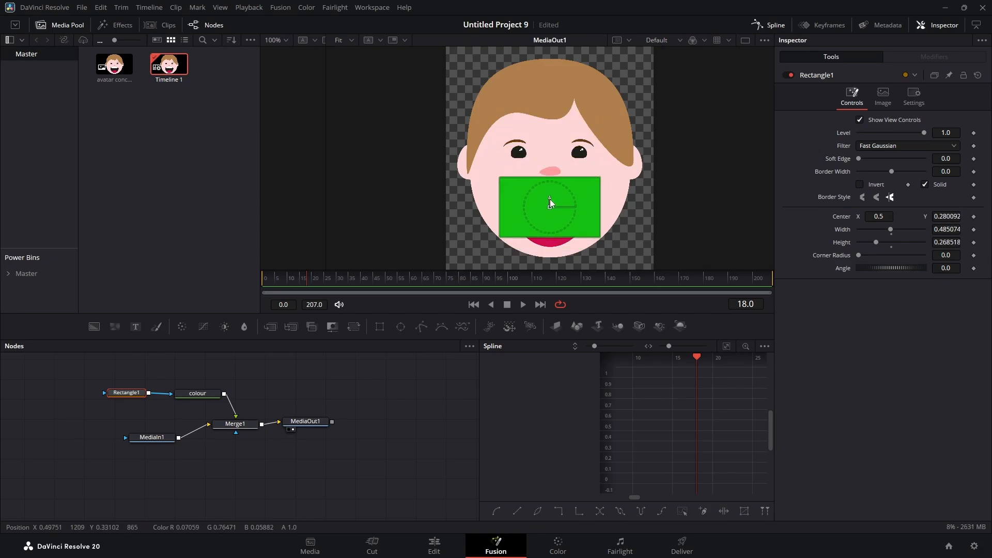
{"action": "left_click_drag", "start_coordinate": [550, 203], "coordinate": [554, 207]}
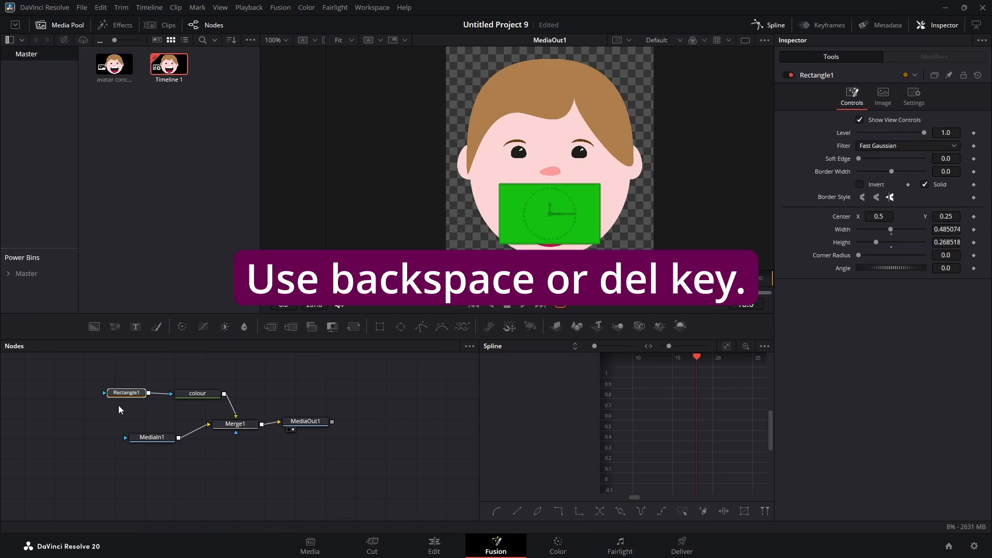
{"action": "key", "text": "Delete"}
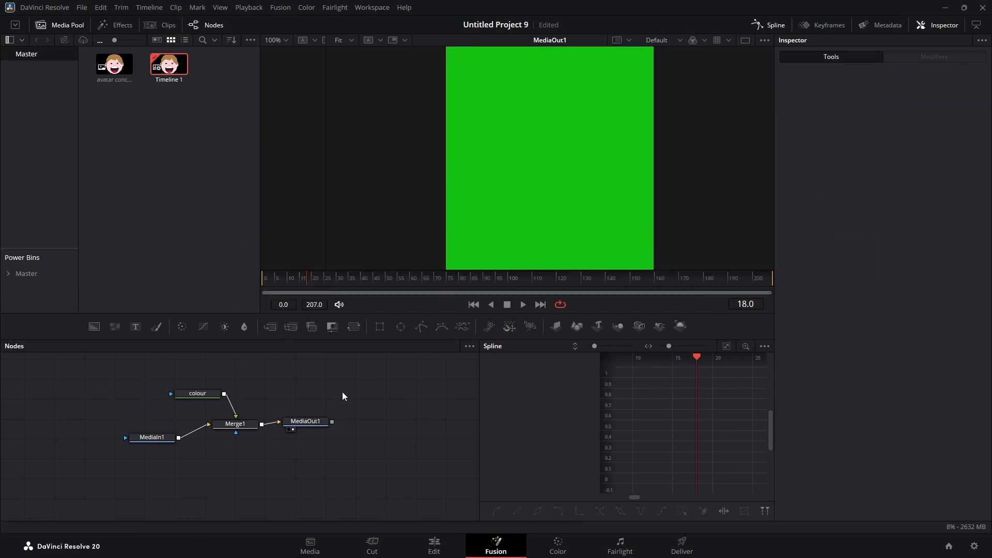
Add a Polygon mask to the colour node and draw a closed outline around the avatar's mouth
{"action": "left_click", "coordinate": [422, 329]}
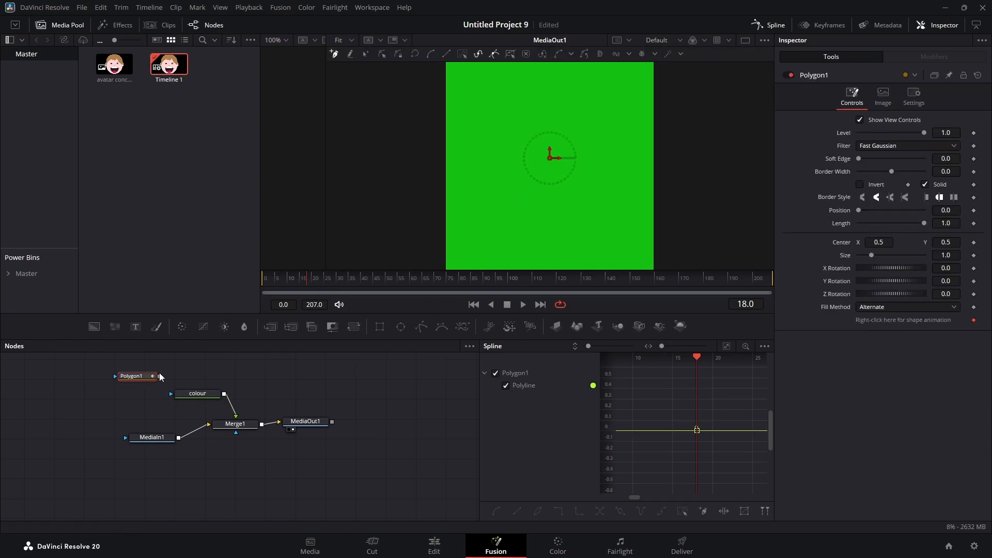
{"action": "left_click_drag", "start_coordinate": [159, 377], "coordinate": [121, 383]}
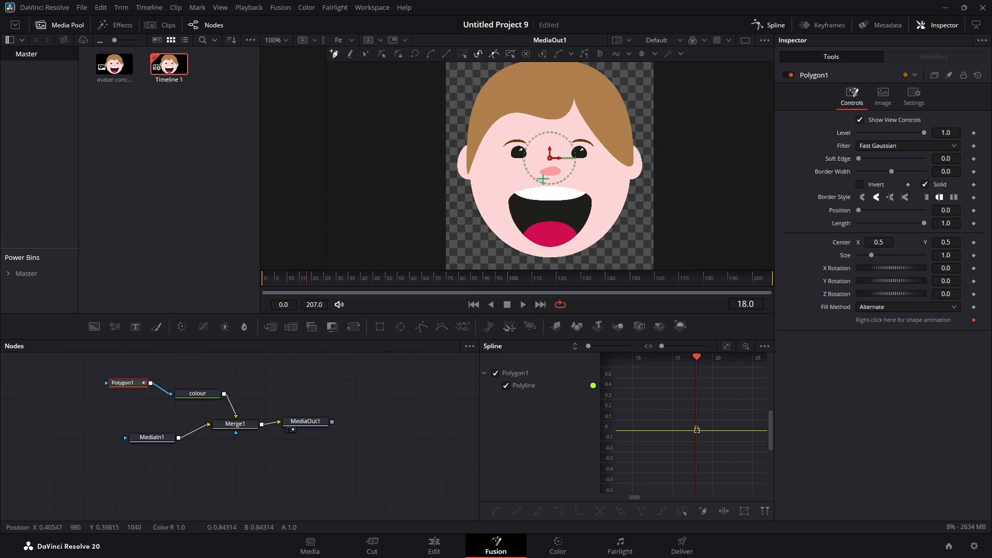
{"action": "left_click", "coordinate": [546, 181]}
{"action": "left_click", "coordinate": [500, 188]}
{"action": "left_click", "coordinate": [497, 207]}
{"action": "left_click", "coordinate": [507, 231]}
{"action": "left_click", "coordinate": [535, 251]}
{"action": "left_click", "coordinate": [563, 253]}
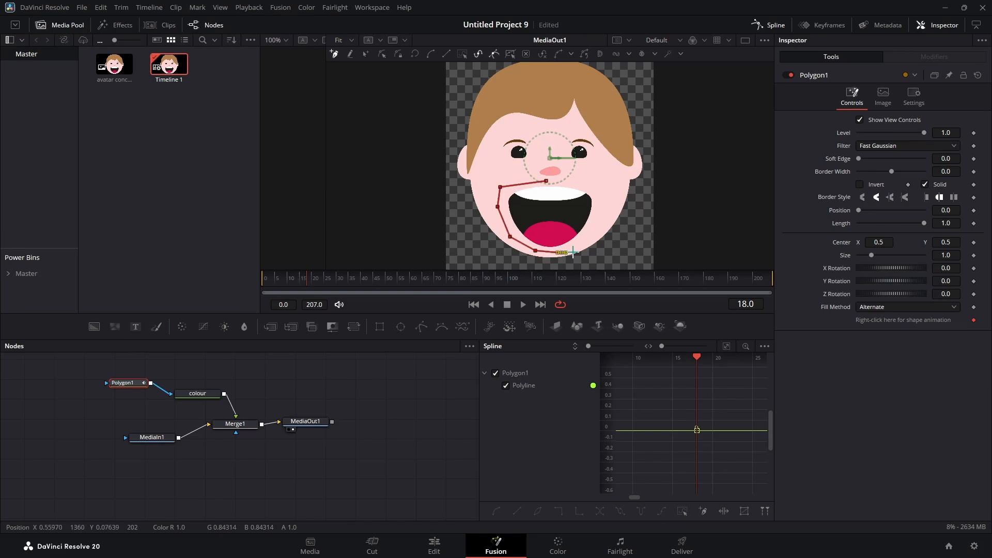
{"action": "left_click", "coordinate": [592, 236]}
{"action": "left_click", "coordinate": [611, 195]}
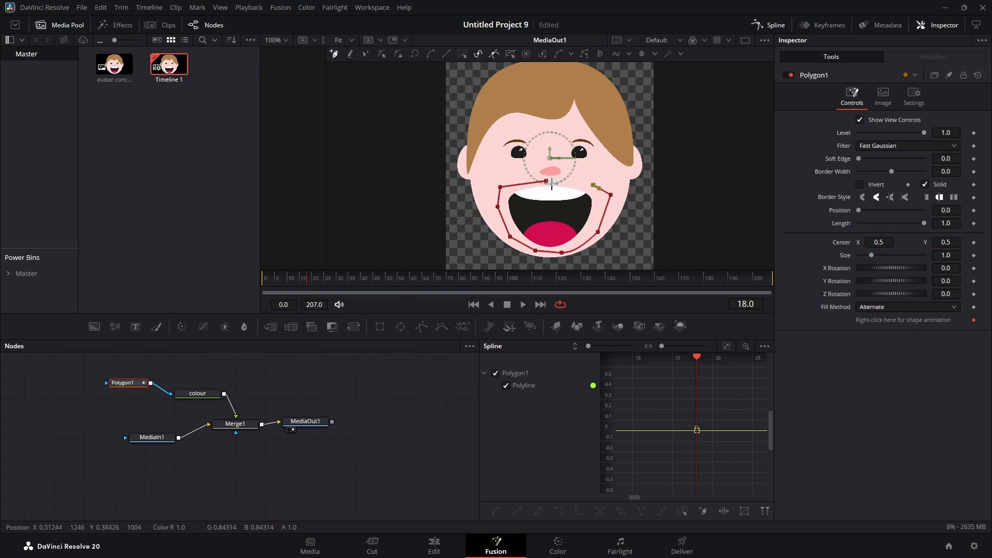
{"action": "left_click", "coordinate": [546, 182]}
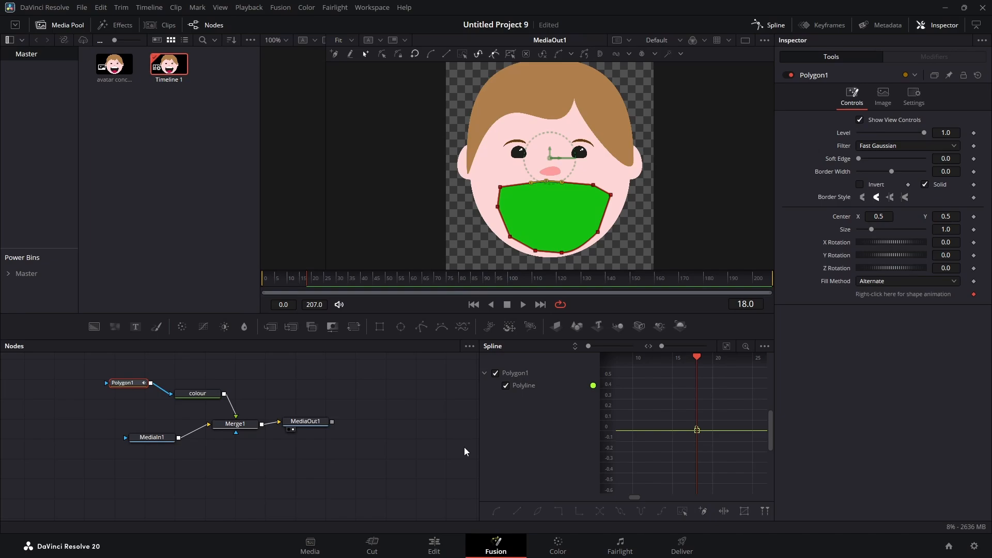
Set the colour node's background color by sampling the pink skin tone from the avatar's face
{"action": "mouse_move", "coordinate": [127, 391]}
{"action": "left_click", "coordinate": [197, 395]}
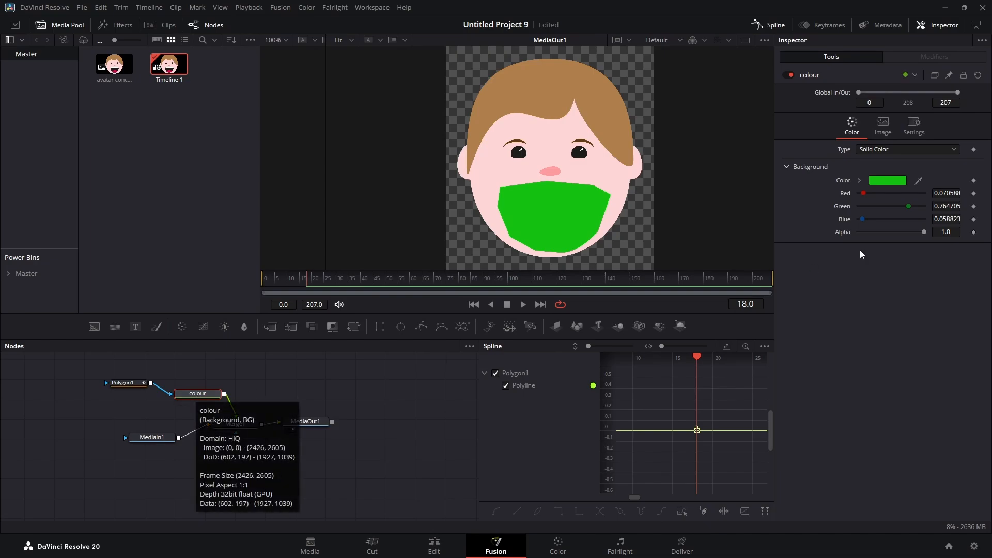
{"action": "left_click_drag", "start_coordinate": [919, 180], "coordinate": [613, 154]}
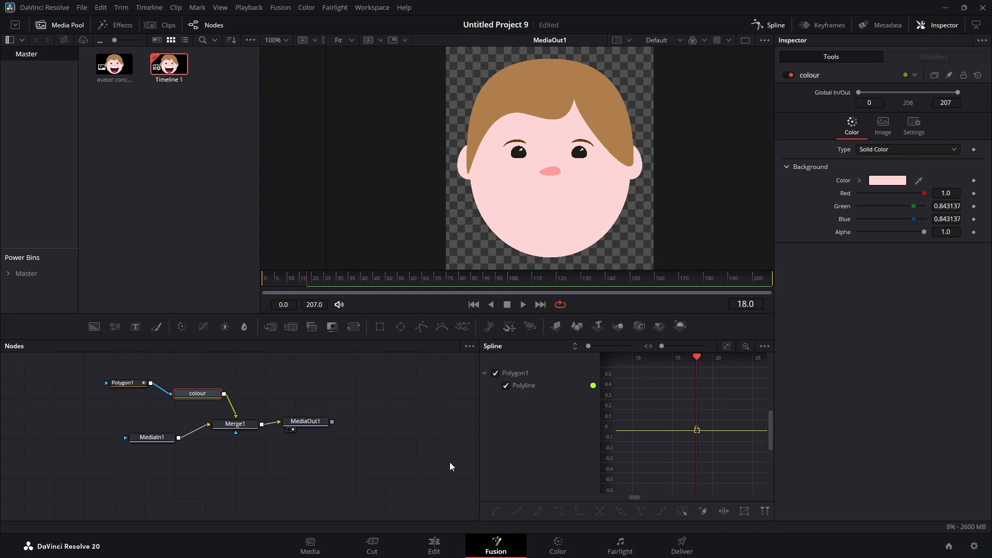
On the Edit page, paste a copy of the avatar concept.png clip after the original on V1 with a gap between them, and save the project
{"action": "left_click", "coordinate": [443, 542]}
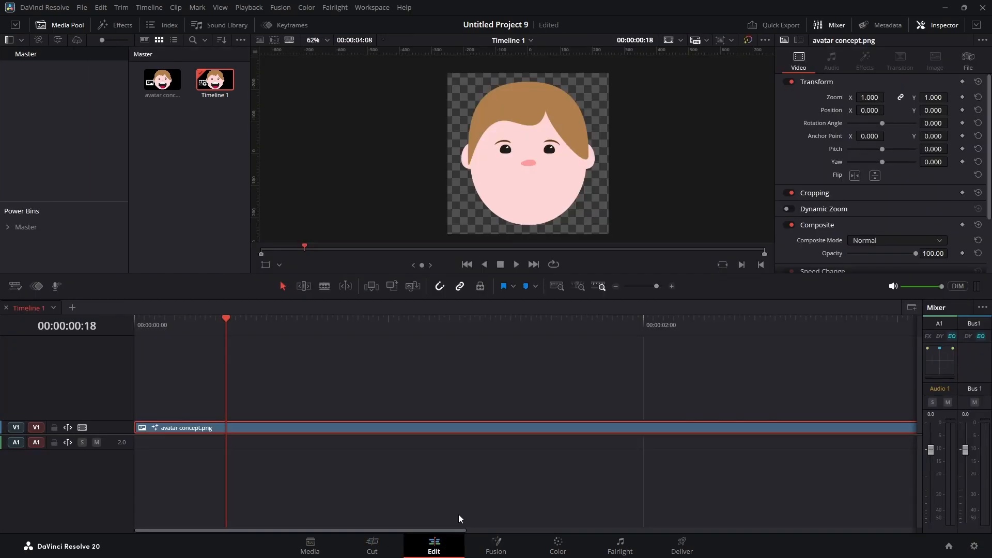
{"action": "mouse_move", "coordinate": [656, 286]}
{"action": "left_mouse_down"}
{"action": "mouse_move", "coordinate": [647, 286]}
{"action": "mouse_move", "coordinate": [656, 287]}
{"action": "left_mouse_up"}
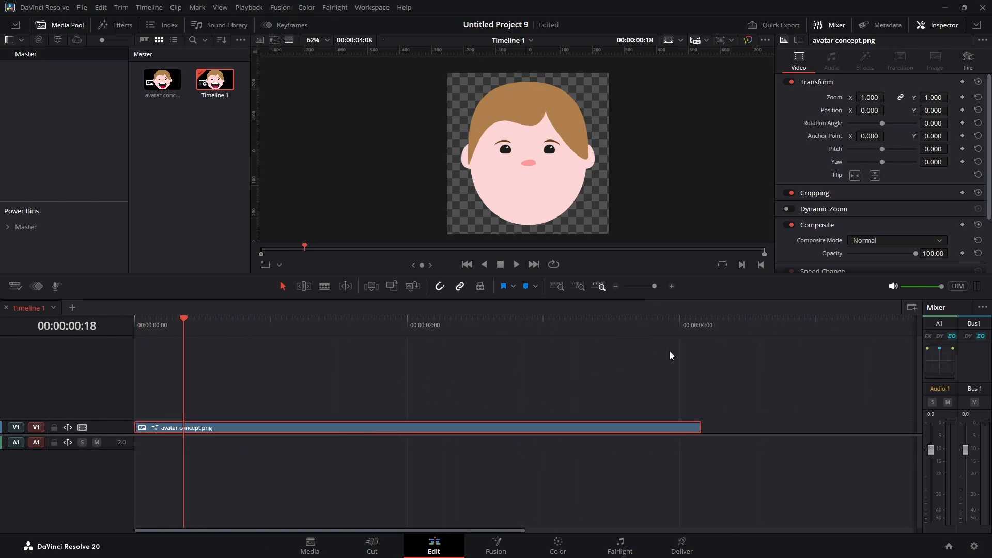
{"action": "left_click", "coordinate": [710, 321]}
{"action": "key", "text": "ctrl+c"}
{"action": "key", "text": "ctrl+v"}
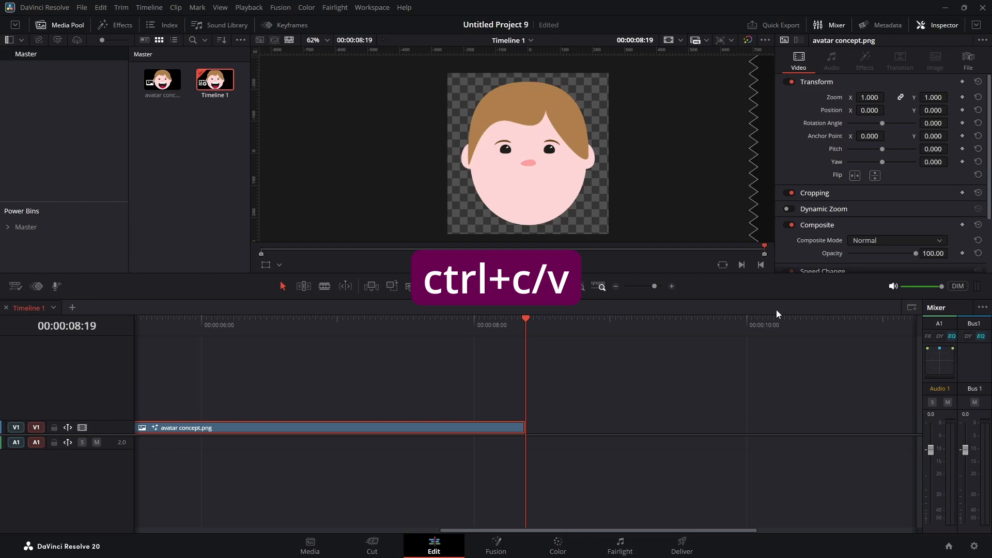
{"action": "left_click_drag", "start_coordinate": [656, 287], "coordinate": [652, 288]}
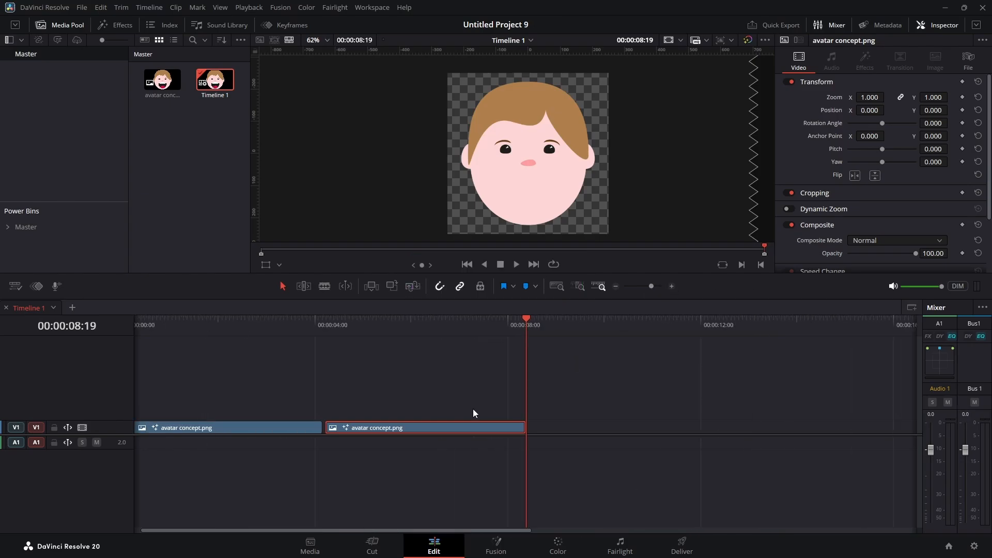
{"action": "left_click_drag", "start_coordinate": [450, 428], "coordinate": [502, 428]}
{"action": "left_click", "coordinate": [471, 325]}
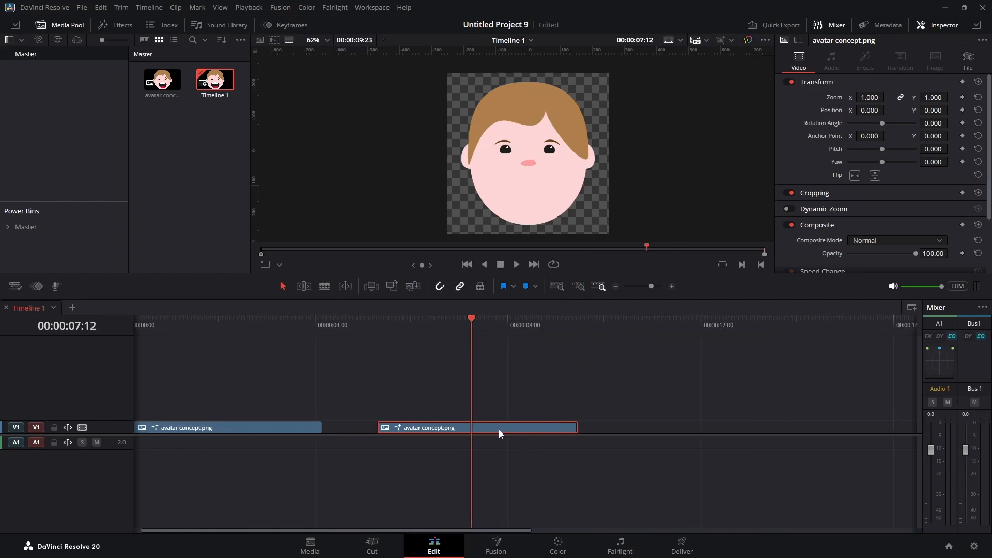
{"action": "key", "text": "ctrl+s"}
Open the copied clip in Fusion and delete its colour and Merge1 nodes
{"action": "left_click", "coordinate": [498, 543]}
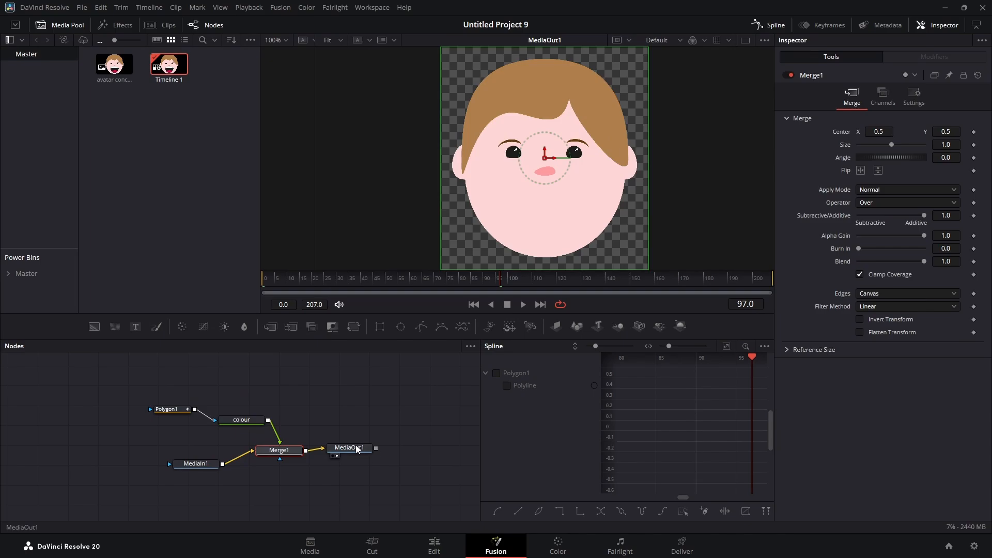
{"action": "left_click", "coordinate": [241, 420]}
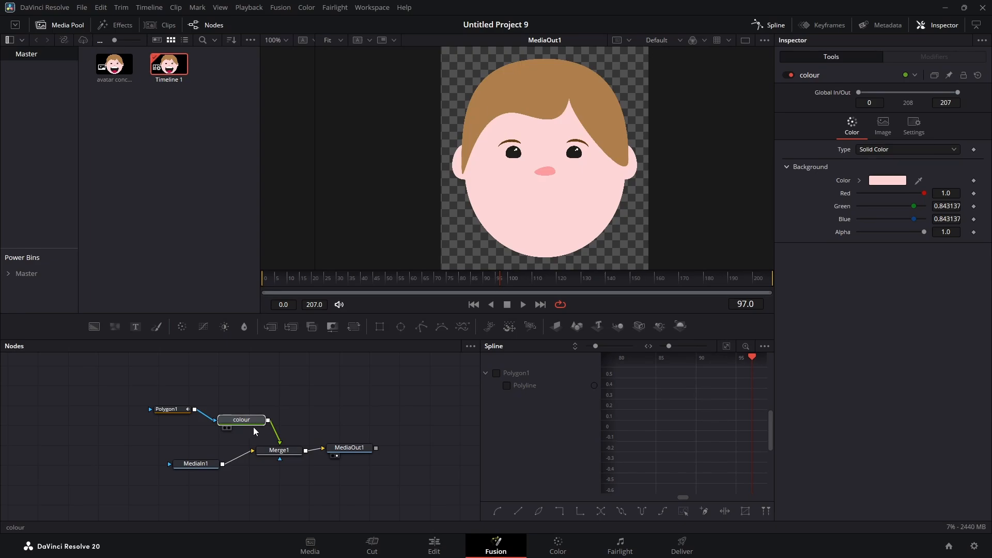
{"action": "key", "text": "Delete"}
{"action": "left_click", "coordinate": [283, 453]}
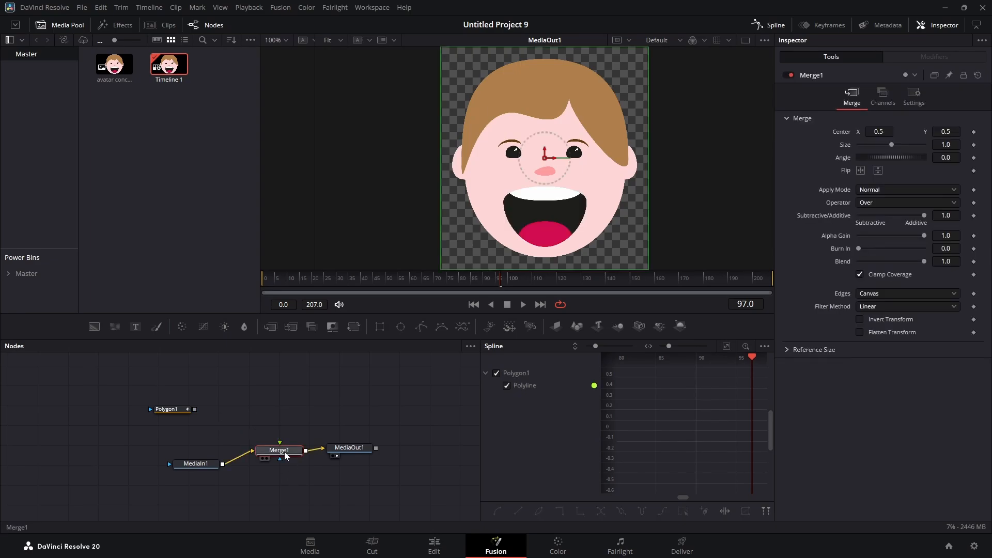
{"action": "key", "text": "Delete"}
Connect Polygon1 to MediaIn1's effect mask input to isolate the mouth
{"action": "left_click_drag", "start_coordinate": [201, 468], "coordinate": [263, 438]}
{"action": "left_click", "coordinate": [170, 409]}
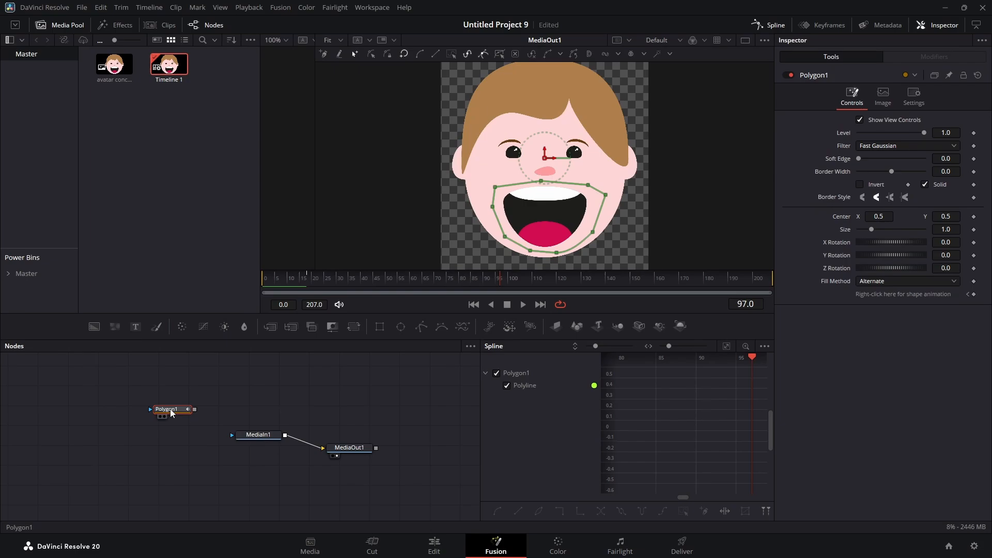
{"action": "left_click_drag", "start_coordinate": [195, 410], "coordinate": [233, 436]}
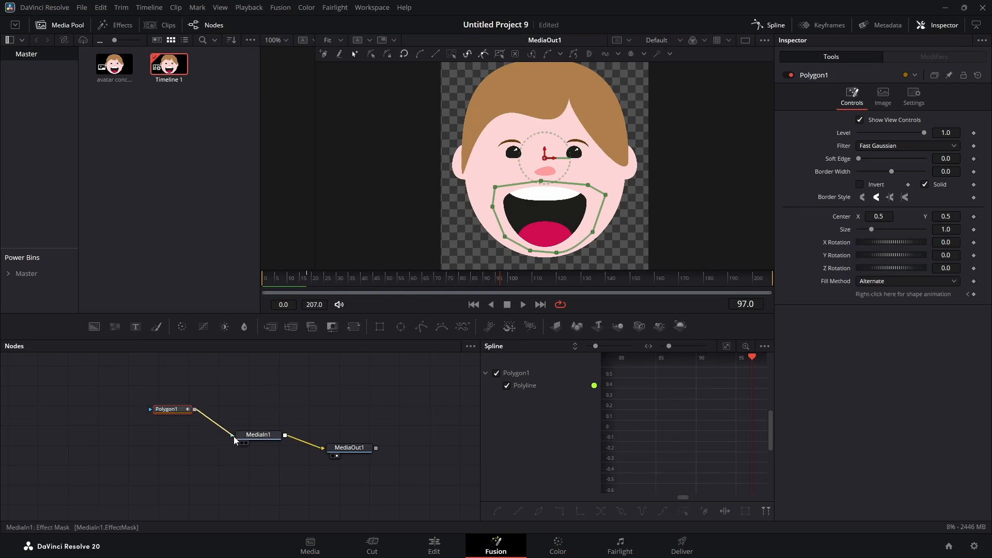
{"action": "left_click", "coordinate": [354, 494]}
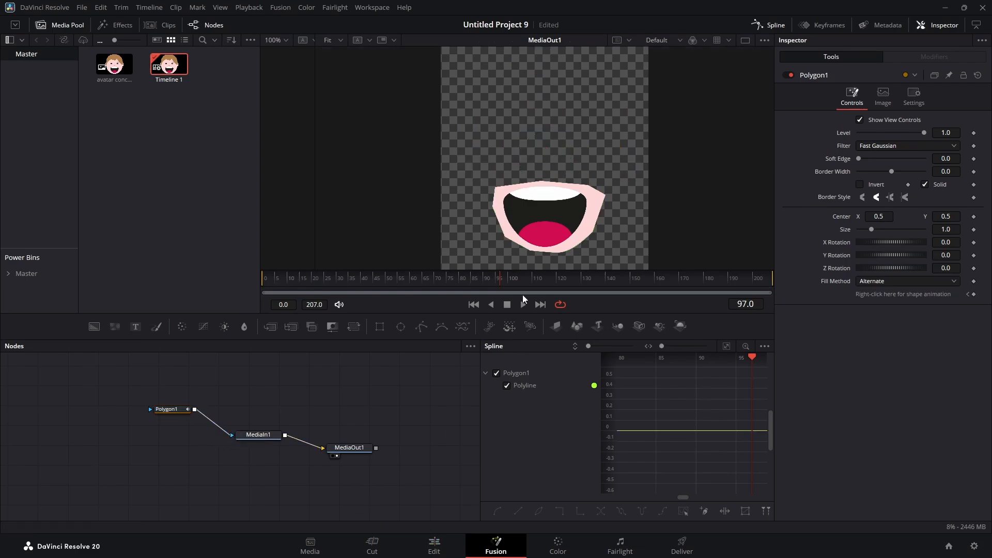
On the Edit page, stack the mouth clip on track V2 directly above the original avatar clip and save the project
{"action": "left_click", "coordinate": [425, 548]}
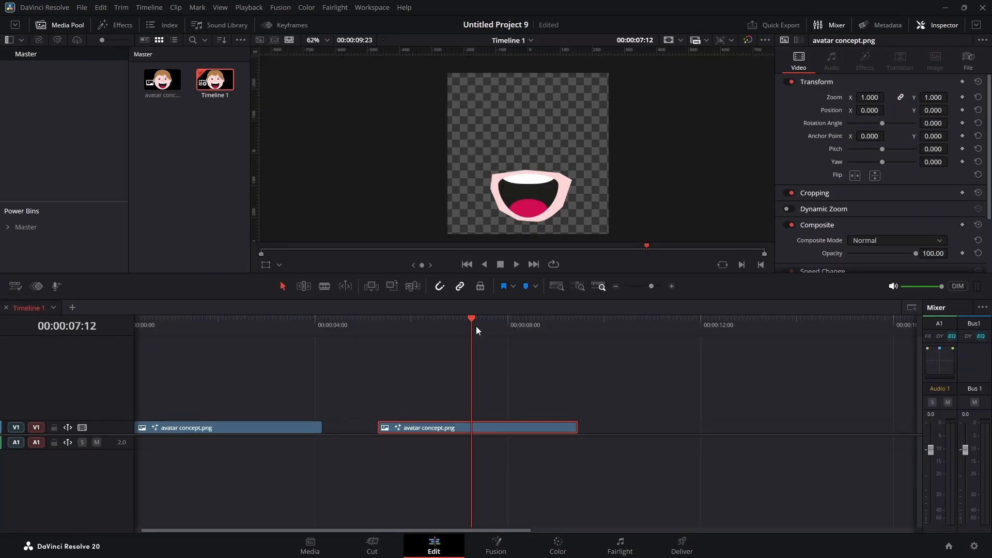
{"action": "mouse_move", "coordinate": [476, 327]}
{"action": "left_mouse_down"}
{"action": "mouse_move", "coordinate": [462, 320]}
{"action": "mouse_move", "coordinate": [484, 330]}
{"action": "mouse_move", "coordinate": [190, 343]}
{"action": "mouse_move", "coordinate": [449, 362]}
{"action": "left_mouse_up"}
{"action": "left_click_drag", "start_coordinate": [477, 426], "coordinate": [219, 400]}
{"action": "left_click_drag", "start_coordinate": [223, 324], "coordinate": [195, 325]}
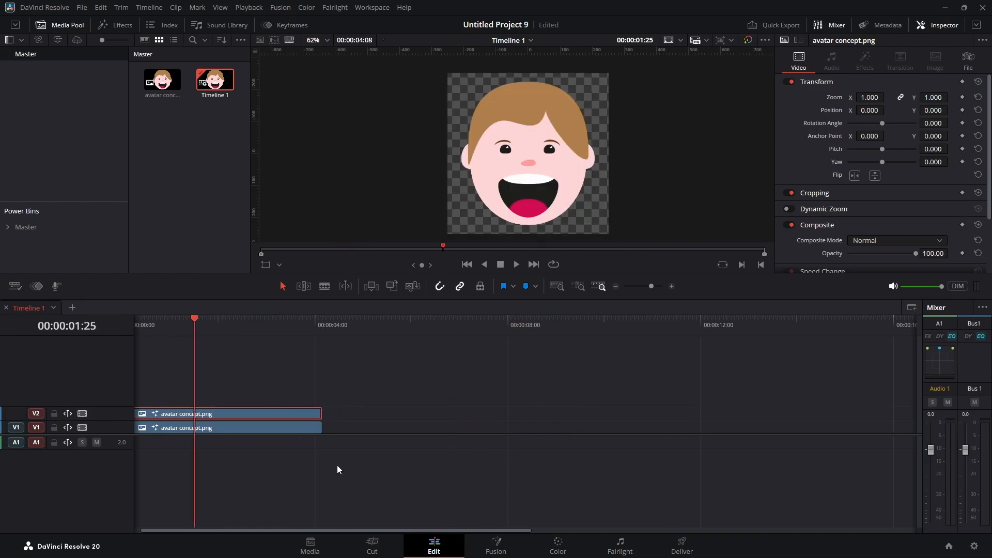
{"action": "key", "text": "ctrl+s"}
Reopen the mouth clip in Fusion and space out its nodes, leaving room between MediaIn1 and MediaOut1
{"action": "left_click", "coordinate": [496, 544]}
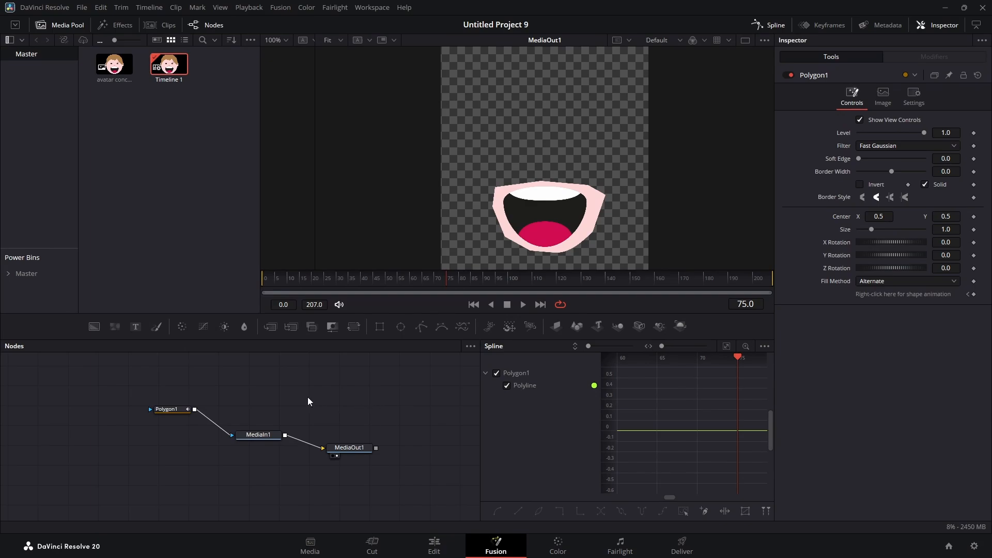
{"action": "left_click_drag", "start_coordinate": [176, 410], "coordinate": [196, 425]}
{"action": "left_click_drag", "start_coordinate": [277, 407], "coordinate": [205, 455]}
{"action": "left_click", "coordinate": [156, 420]}
{"action": "left_click_drag", "start_coordinate": [160, 388], "coordinate": [180, 428]}
{"action": "left_click_drag", "start_coordinate": [349, 447], "coordinate": [374, 440]}
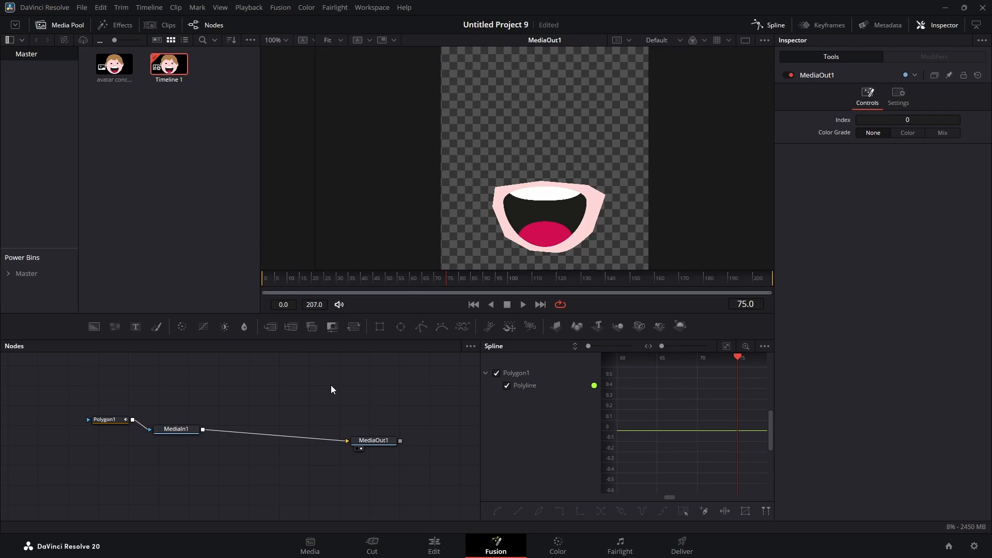
Add a Transform (Xf) node and insert it between MediaIn1 and MediaOut1
{"action": "key", "text": "shift+space"}
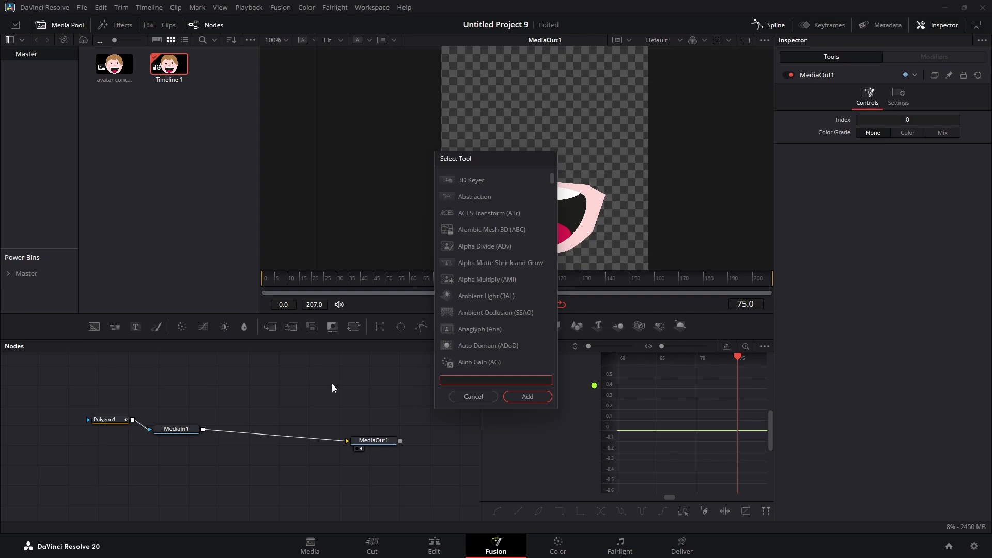
{"action": "type", "text": "tra"}
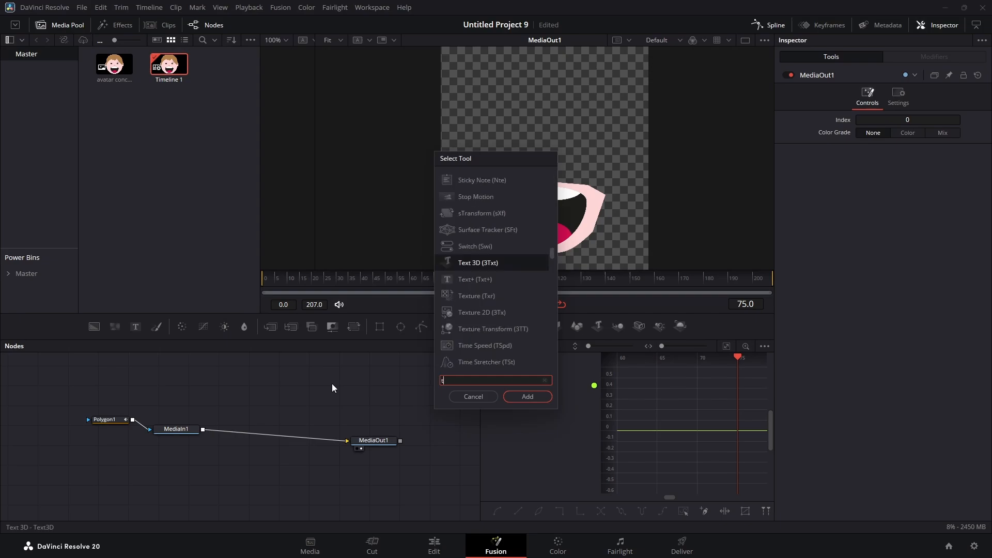
{"action": "type", "text": "for"}
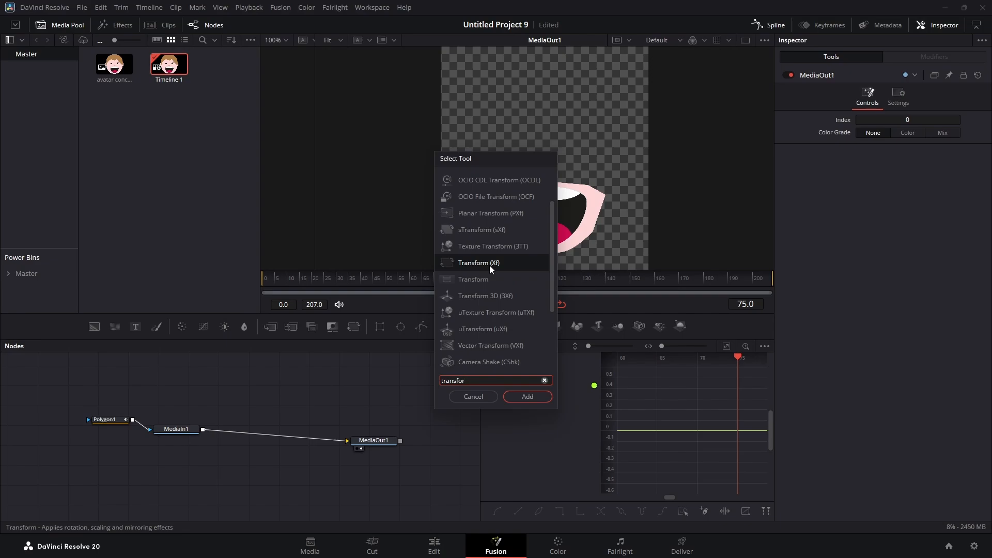
{"action": "left_click", "coordinate": [521, 397]}
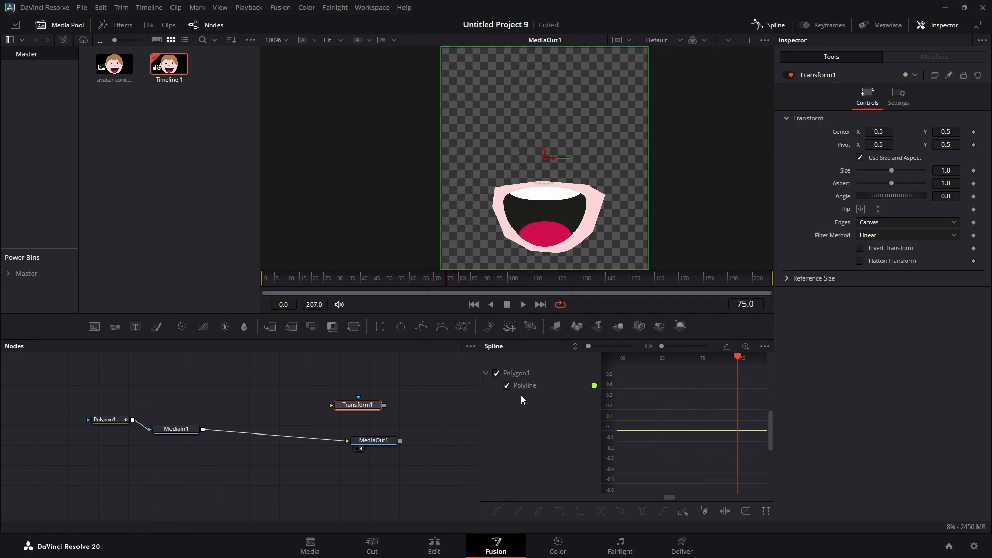
{"action": "left_click_drag", "start_coordinate": [364, 408], "coordinate": [278, 416]}
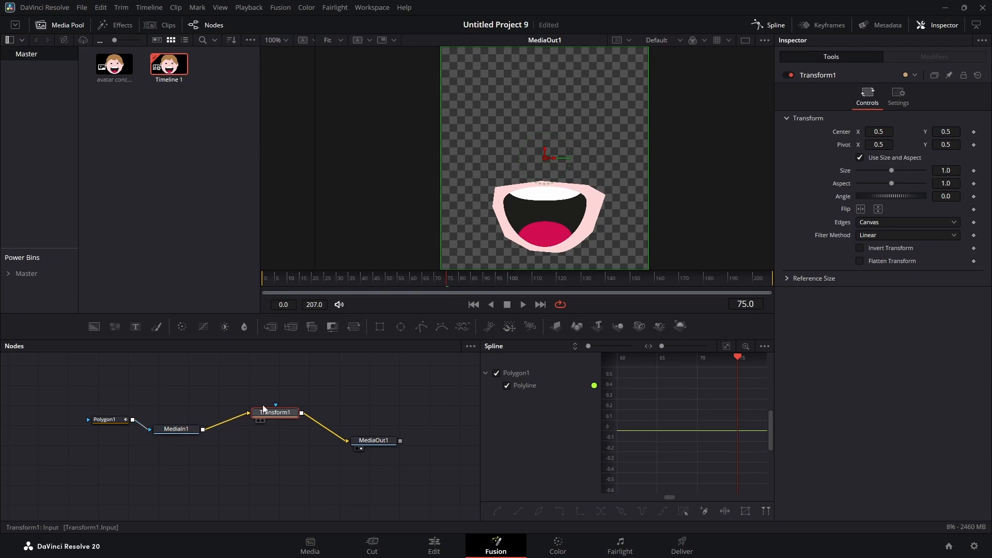
{"action": "left_click_drag", "start_coordinate": [280, 417], "coordinate": [287, 423]}
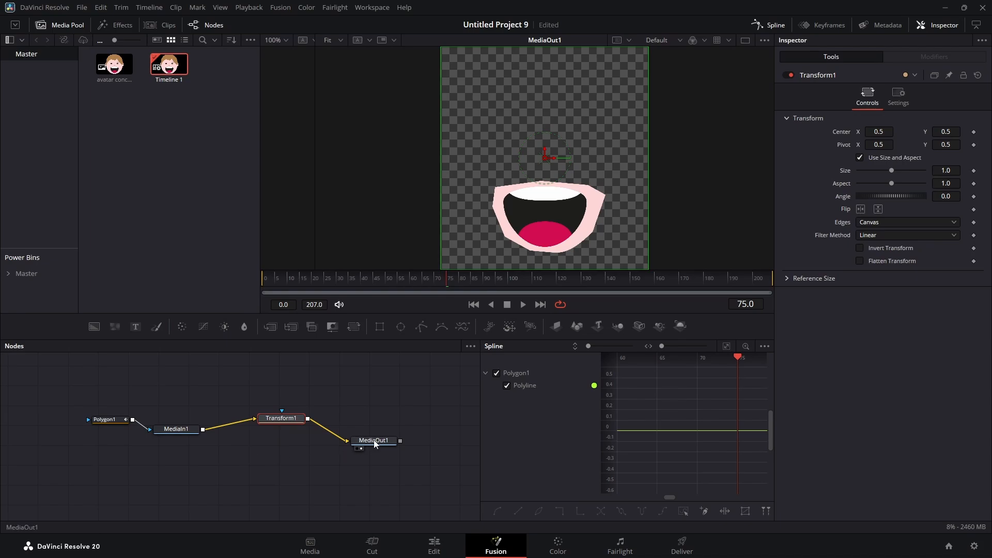
Set Transform1's Pivot Y to 0.246 so the pivot sits at the centre of the mouth
{"action": "mouse_move", "coordinate": [377, 444]}
{"action": "left_click_drag", "start_coordinate": [299, 417], "coordinate": [291, 424]}
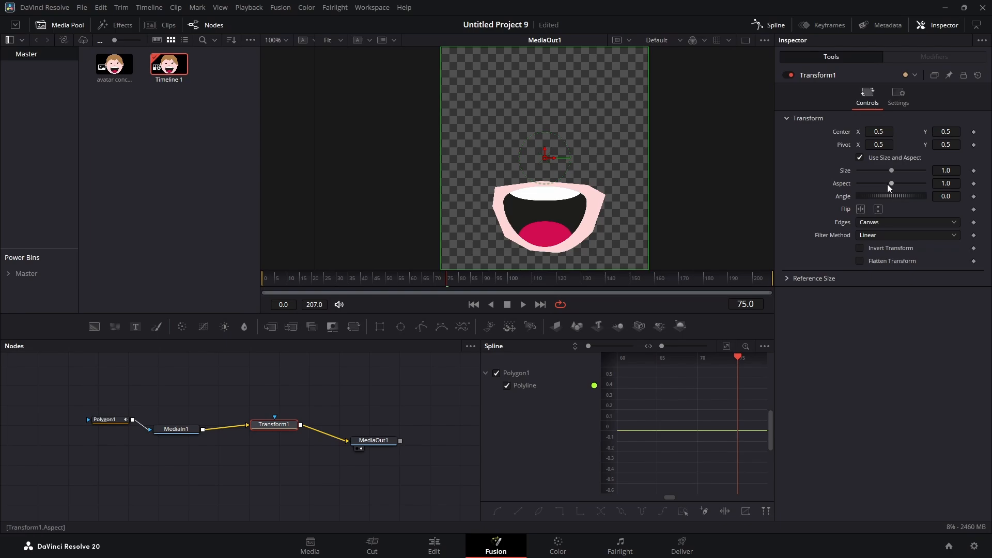
{"action": "mouse_move", "coordinate": [893, 184]}
{"action": "left_mouse_down"}
{"action": "mouse_move", "coordinate": [870, 185]}
{"action": "mouse_move", "coordinate": [891, 183]}
{"action": "left_mouse_up"}
{"action": "left_click", "coordinate": [947, 146]}
{"action": "type", "text": "0.398"}
{"action": "key", "text": "Return"}
{"action": "left_click_drag", "start_coordinate": [951, 145], "coordinate": [873, 145]}
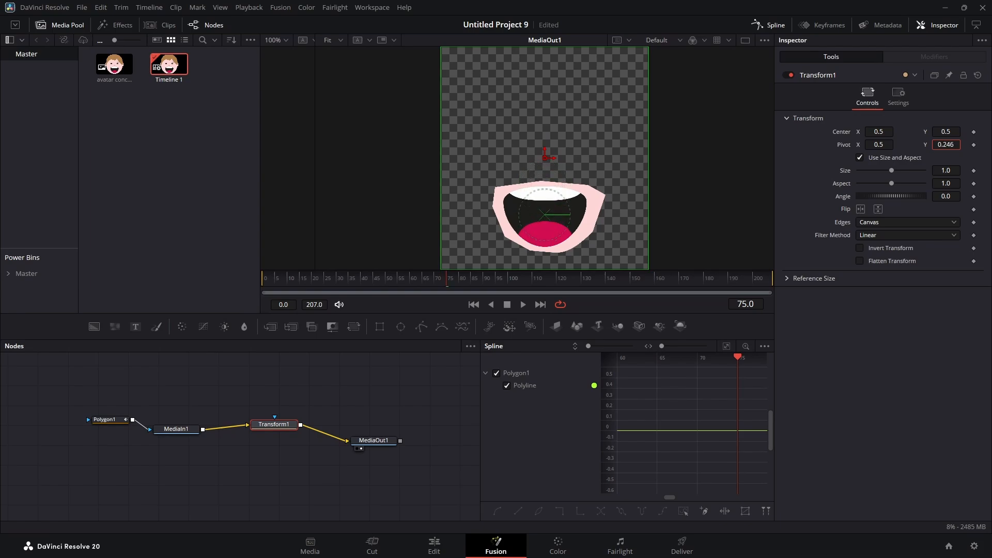
Test Transform1's Aspect around the mouth pivot, restore it to 1.0, and save the project
{"action": "mouse_move", "coordinate": [892, 184]}
{"action": "left_mouse_down"}
{"action": "mouse_move", "coordinate": [867, 178]}
{"action": "mouse_move", "coordinate": [895, 176]}
{"action": "mouse_move", "coordinate": [878, 178]}
{"action": "mouse_move", "coordinate": [895, 203]}
{"action": "mouse_move", "coordinate": [889, 181]}
{"action": "mouse_move", "coordinate": [890, 190]}
{"action": "left_mouse_up"}
{"action": "left_click", "coordinate": [891, 188]}
{"action": "key", "text": "ctrl+s"}
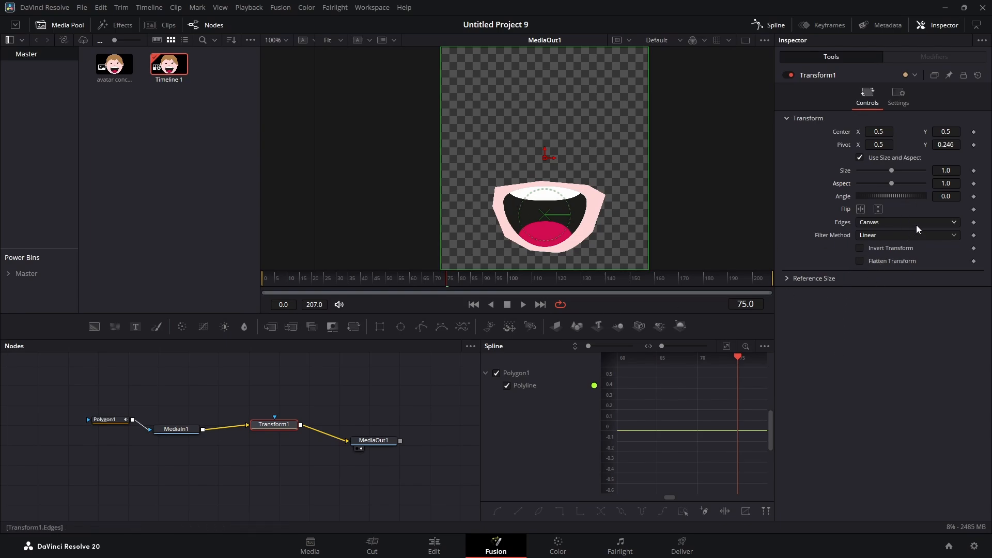
On the Edit page, trim both avatar clips to end at 00:00:00:30 and save the project
{"action": "left_click", "coordinate": [435, 545]}
{"action": "key", "text": "Home"}
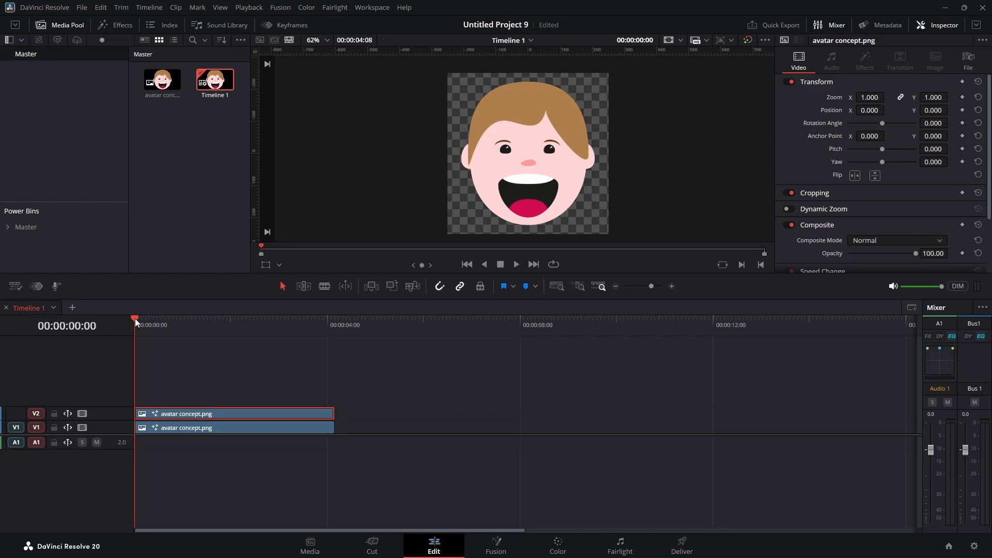
{"action": "left_click_drag", "start_coordinate": [135, 319], "coordinate": [165, 322]}
{"action": "left_click_drag", "start_coordinate": [209, 359], "coordinate": [164, 437]}
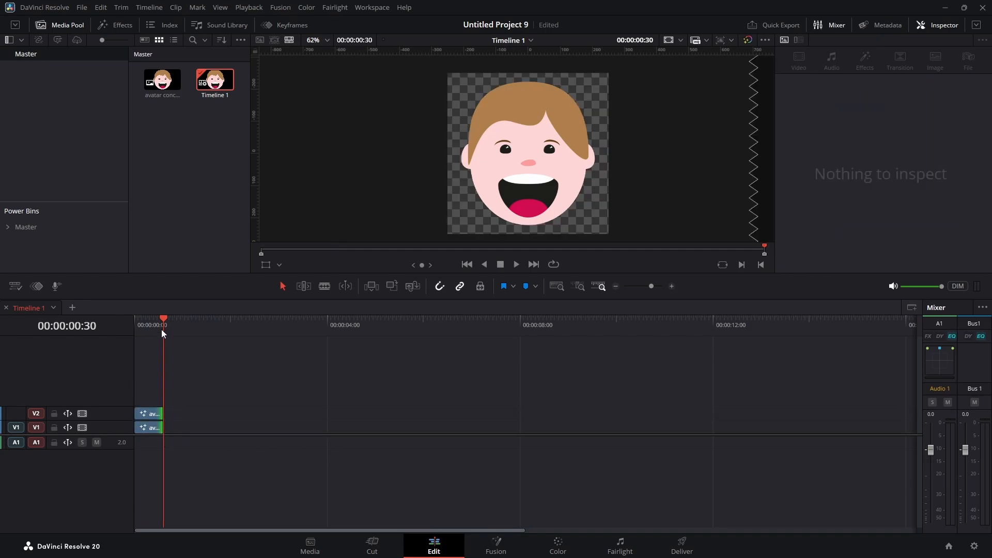
{"action": "left_click_drag", "start_coordinate": [161, 329], "coordinate": [132, 324]}
{"action": "key", "text": "ctrl+s"}
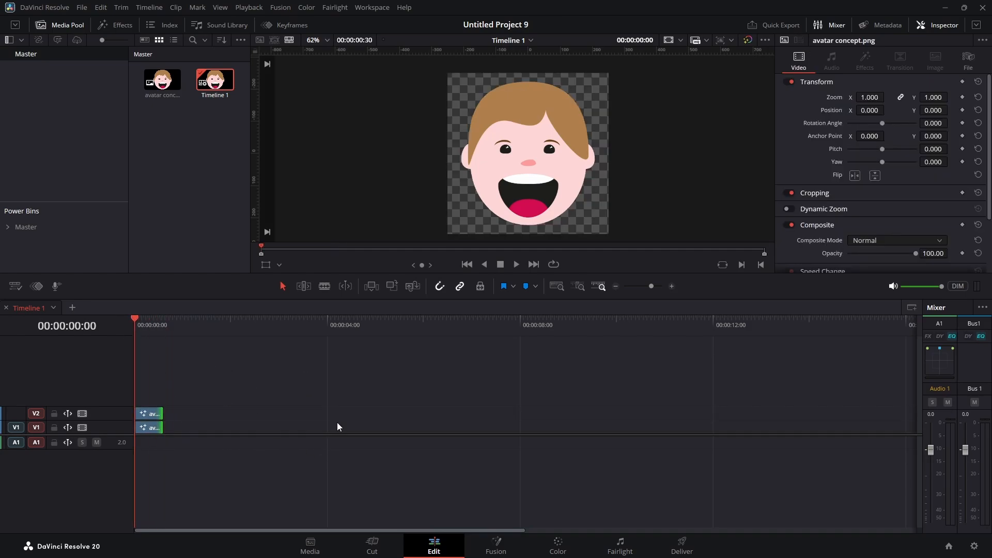
Play back the shortened timeline from the start
{"action": "key", "text": "space"}
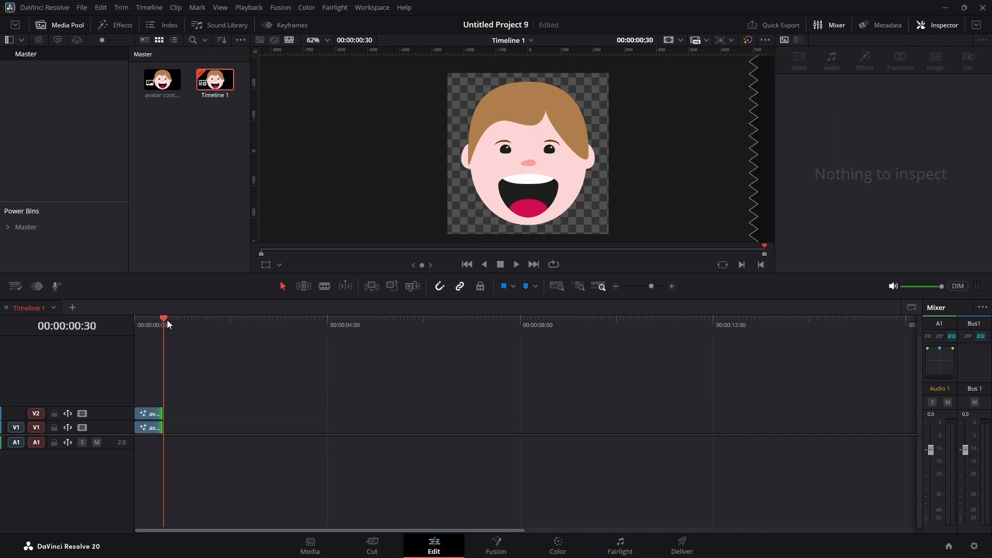
{"action": "key", "text": "space"}
{"action": "key", "text": "space"}
Place the Edit page playhead at 00:00:00:15, within the trimmed clips, and reopen the mouth clip in Fusion
{"action": "left_click", "coordinate": [506, 547]}
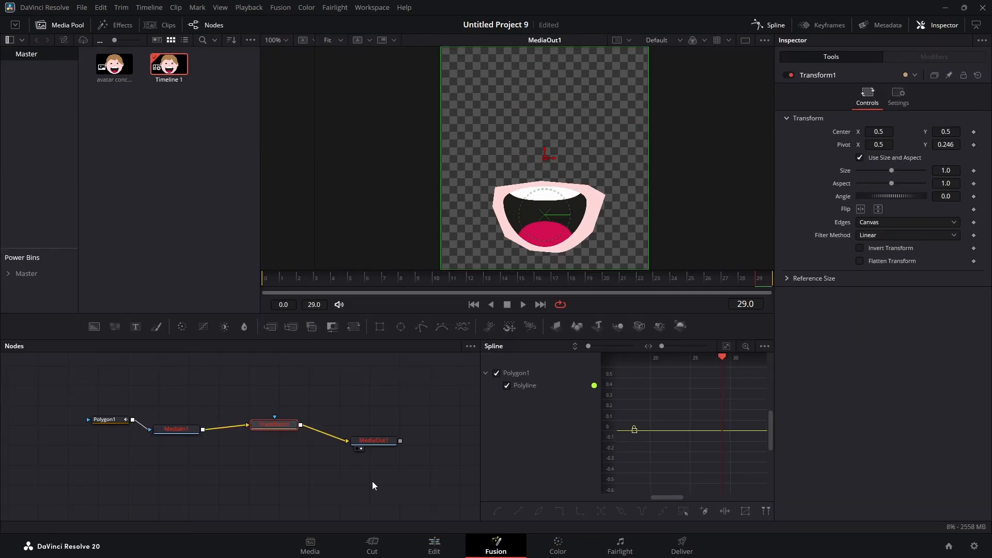
{"action": "left_click", "coordinate": [373, 409]}
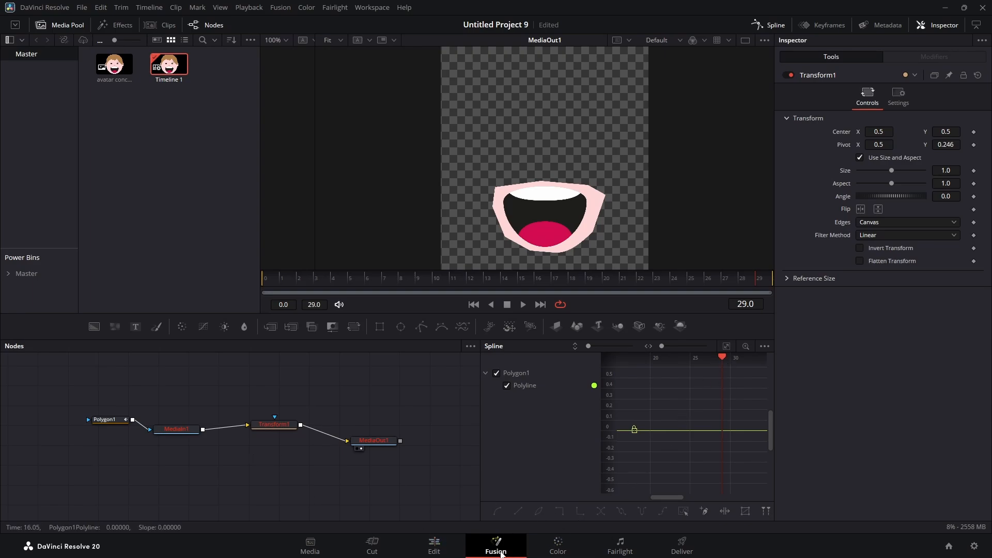
{"action": "left_click", "coordinate": [434, 546]}
{"action": "left_click", "coordinate": [151, 332]}
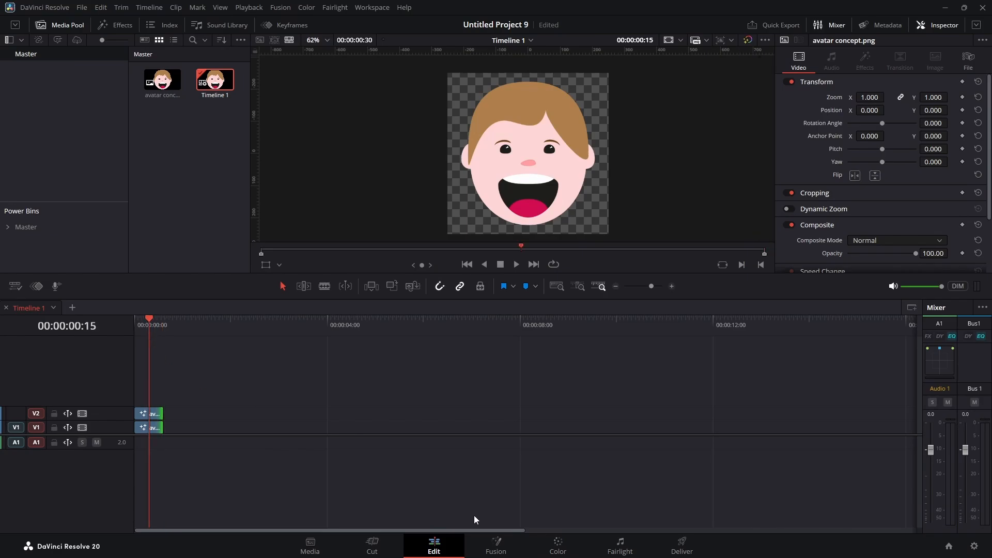
{"action": "left_click", "coordinate": [496, 546]}
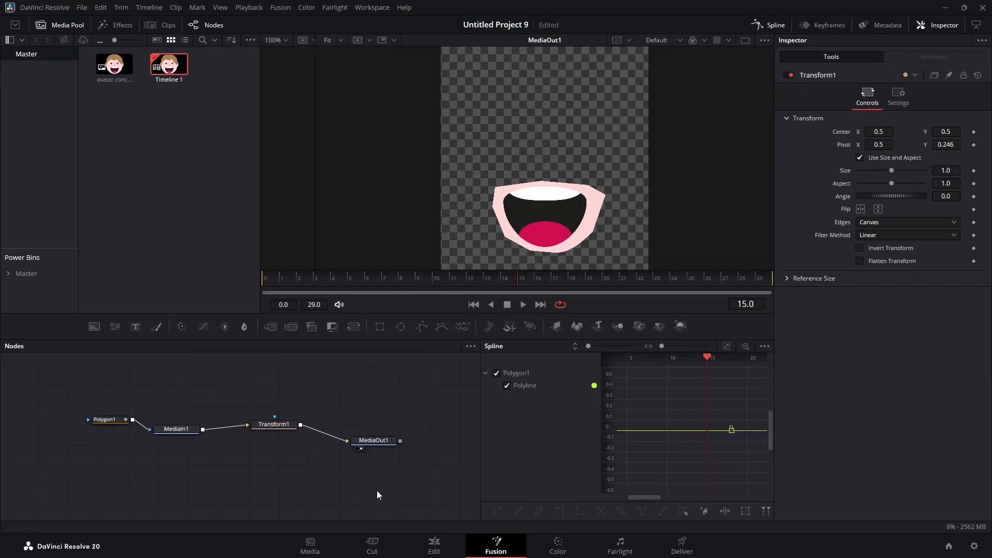
Add a keyframe on Transform1's Aspect at frame 0 with the value 1.0
{"action": "left_click", "coordinate": [277, 426]}
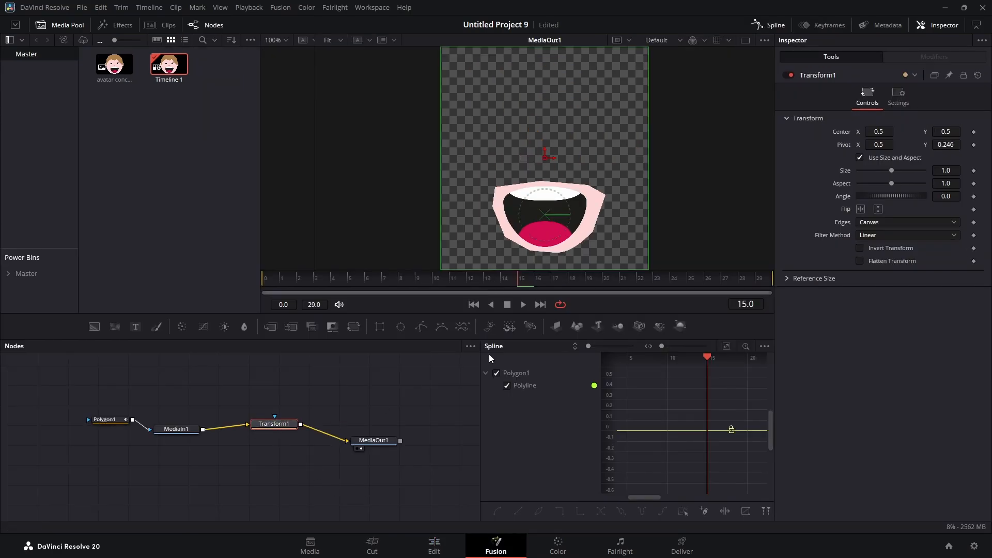
{"action": "left_click_drag", "start_coordinate": [518, 281], "coordinate": [794, 283]}
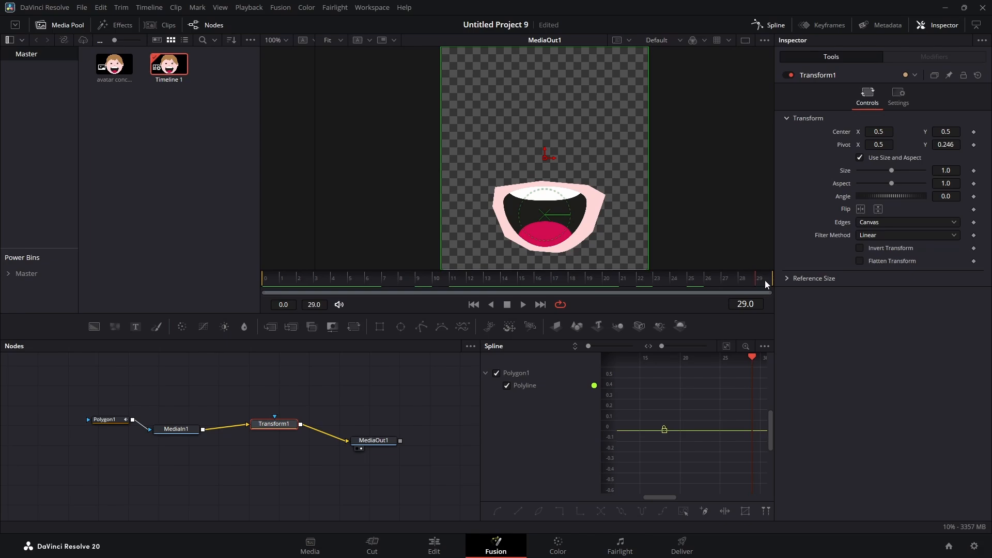
{"action": "left_click_drag", "start_coordinate": [759, 278], "coordinate": [265, 279]}
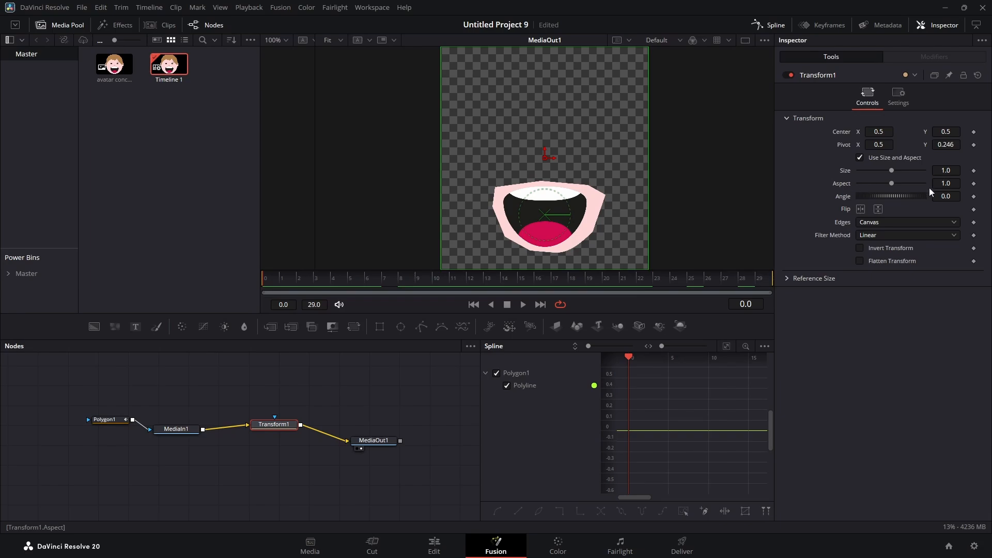
{"action": "left_click", "coordinate": [974, 185]}
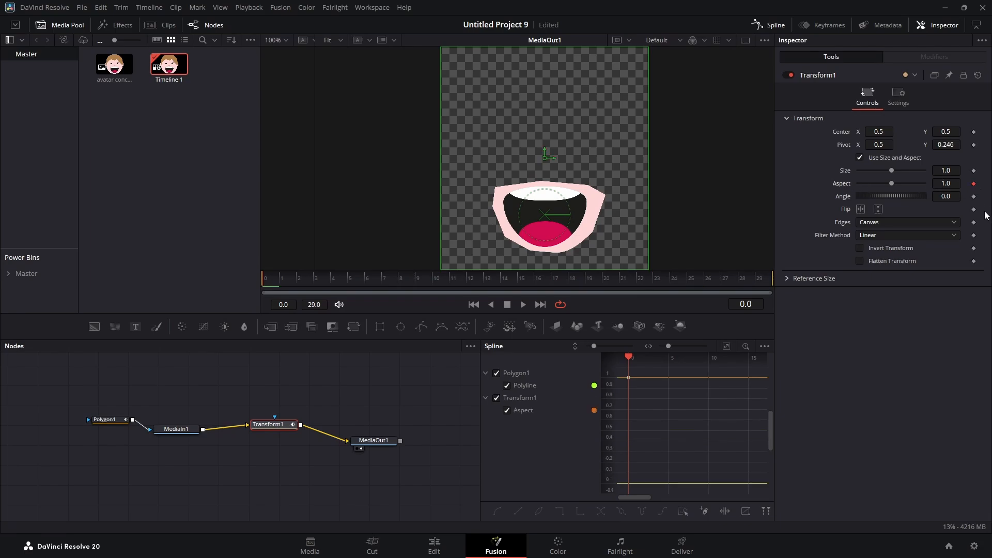
Keyframe Transform1's Aspect at 0.196 on frame 15 and at 1.0 on frame 29
{"action": "left_click", "coordinate": [346, 280]}
{"action": "left_click_drag", "start_coordinate": [347, 280], "coordinate": [520, 279]}
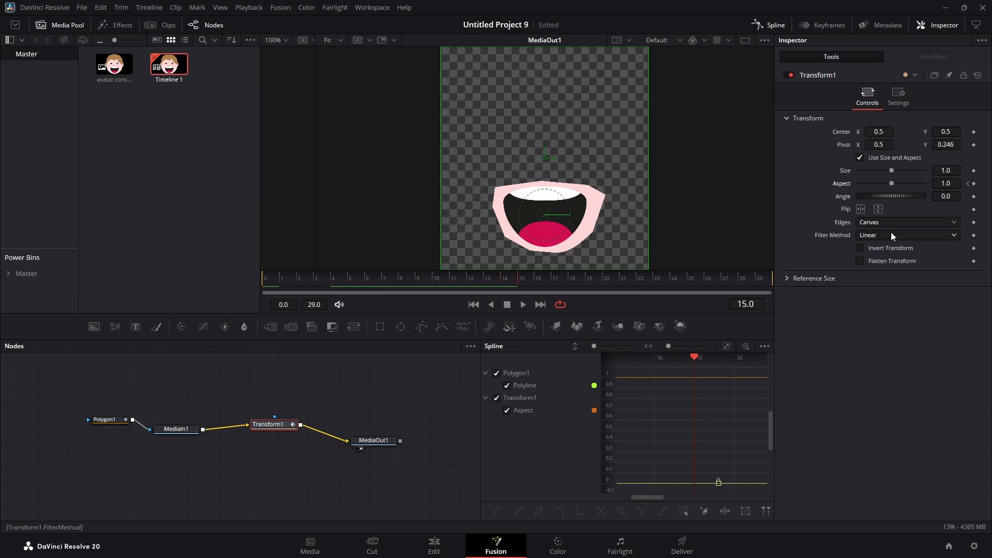
{"action": "left_click_drag", "start_coordinate": [891, 183], "coordinate": [865, 183]}
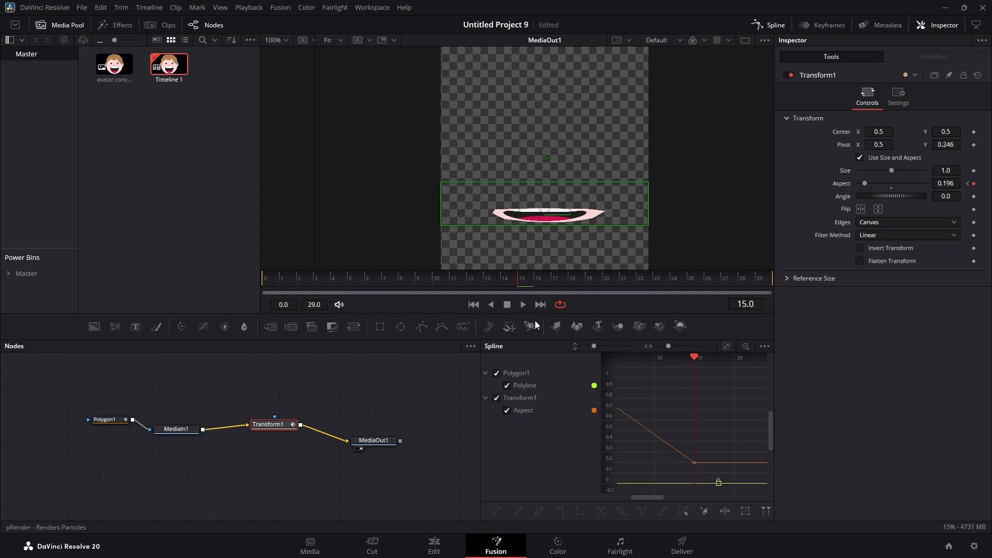
{"action": "left_click_drag", "start_coordinate": [519, 282], "coordinate": [806, 280]}
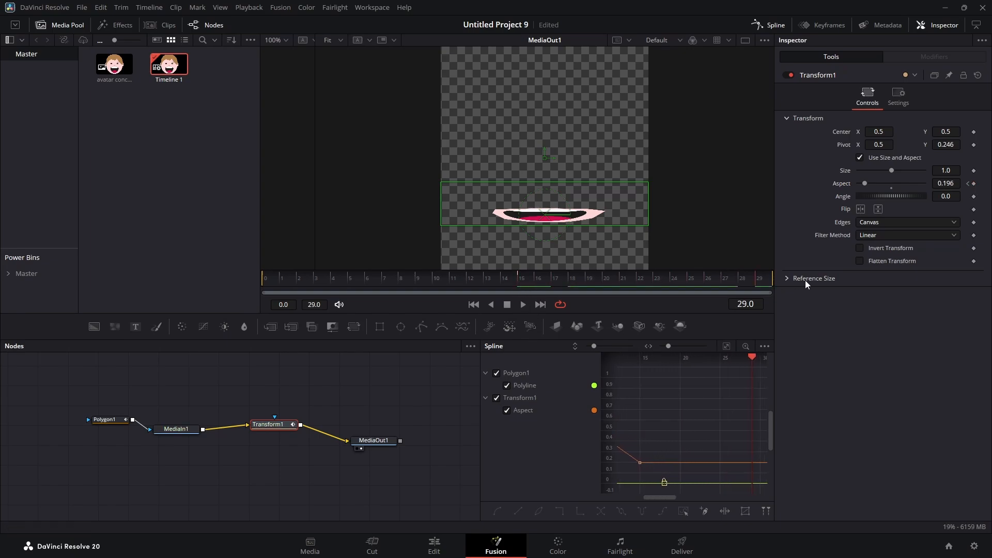
{"action": "left_click", "coordinate": [891, 188]}
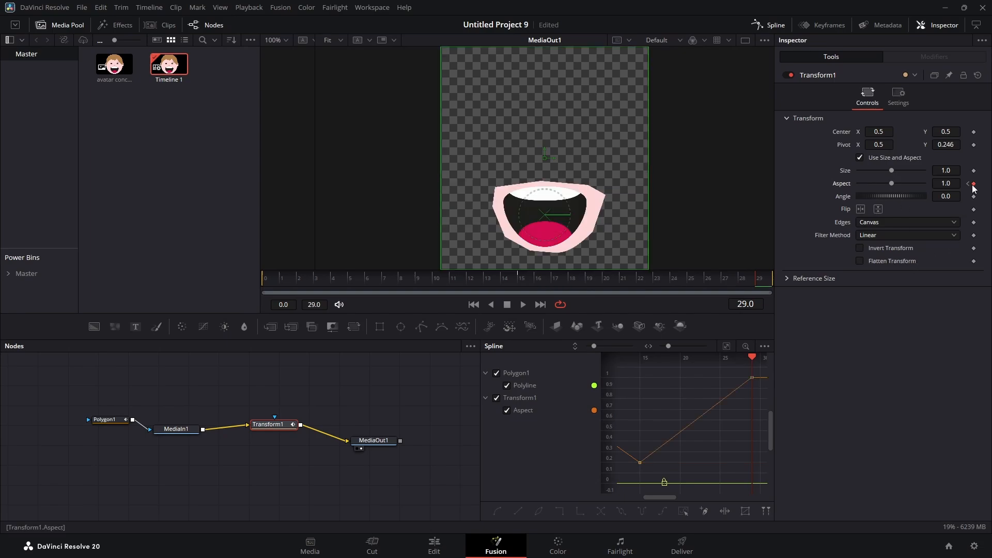
Play the mouth animation in Fusion from frame 0, then stop playback
{"action": "left_click_drag", "start_coordinate": [733, 277], "coordinate": [238, 284]}
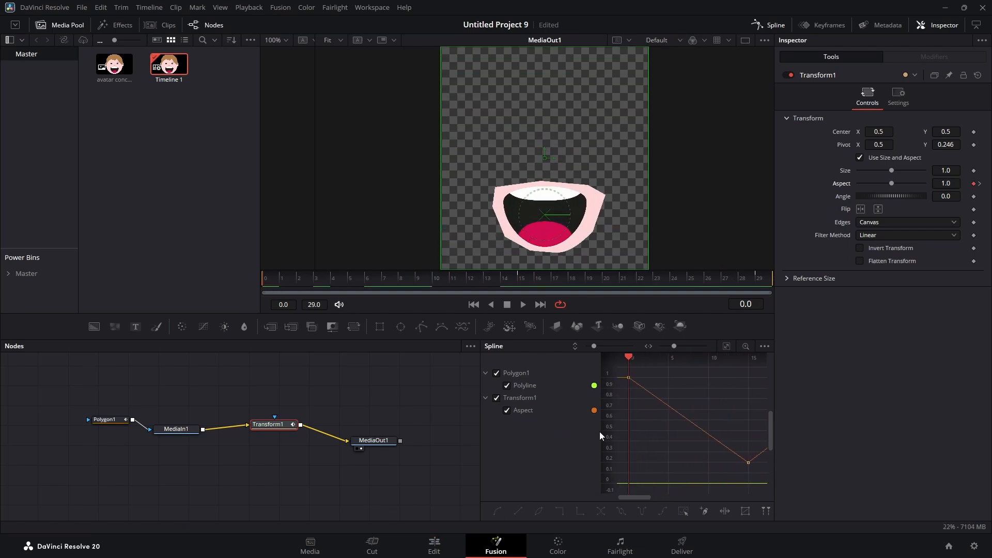
{"action": "left_click", "coordinate": [521, 306]}
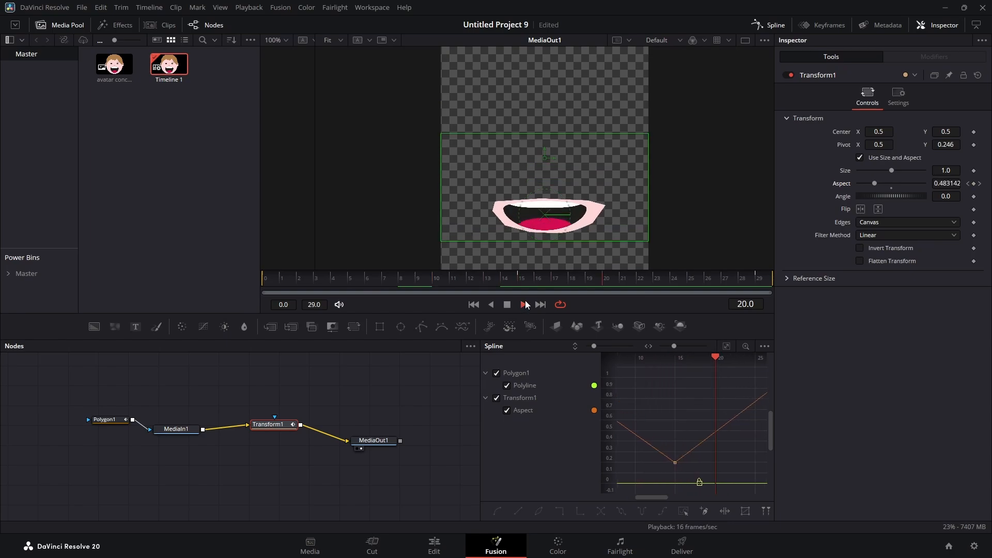
{"action": "left_click", "coordinate": [505, 306]}
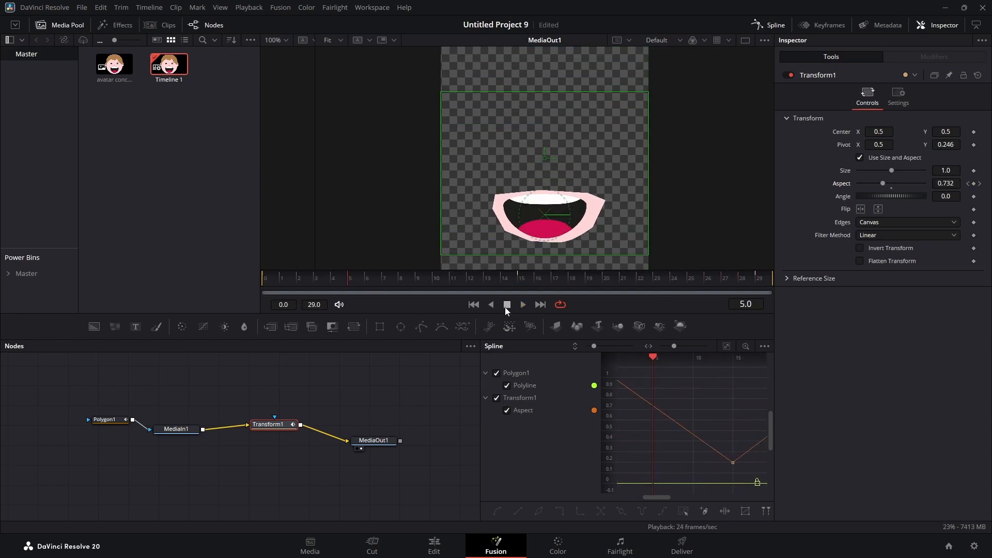
On the Edit page, play the combined face and mouth animation from the start in a loop, then stop it
{"action": "left_click", "coordinate": [441, 541]}
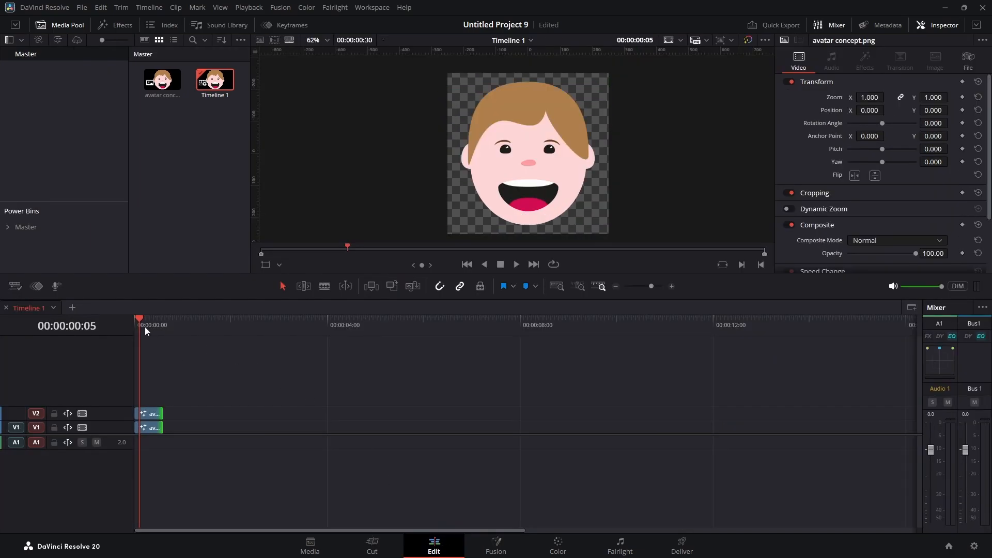
{"action": "left_click", "coordinate": [137, 319]}
{"action": "left_click", "coordinate": [516, 264]}
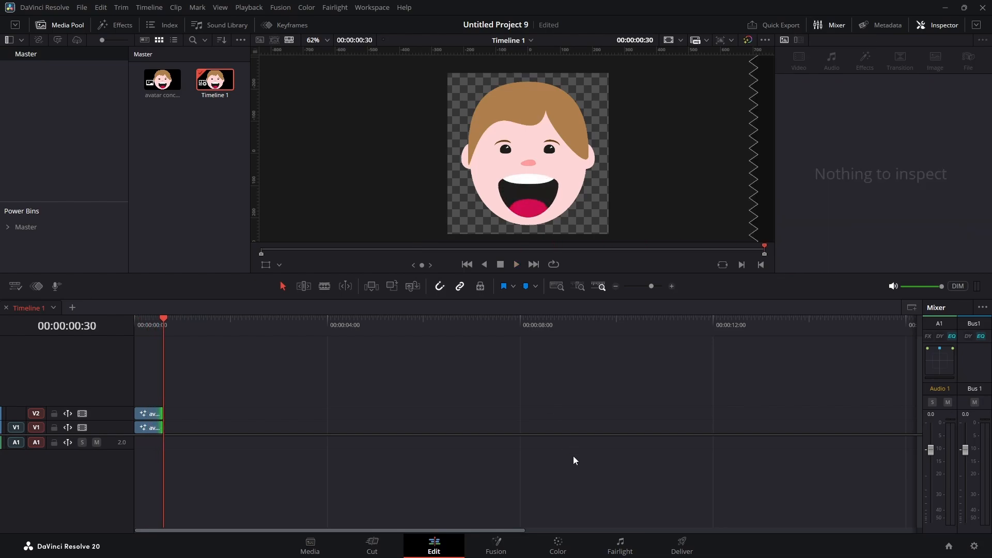
{"action": "left_click", "coordinate": [517, 265]}
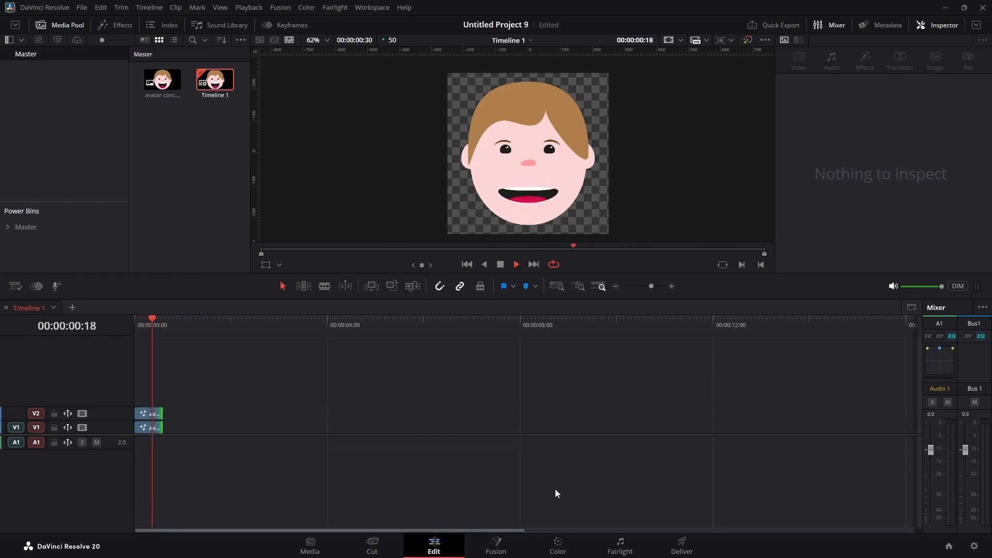
{"action": "left_click", "coordinate": [501, 265]}
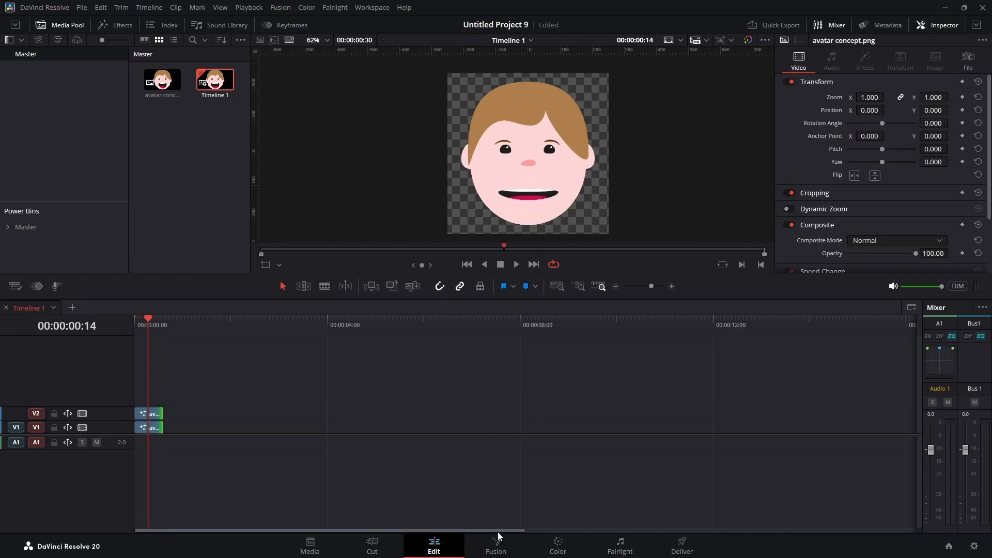
Reopen the mouth clip in Fusion and widen the Spline editor to show the full Aspect curve from frame 0 to 29
{"action": "key", "text": "ctrl+a"}
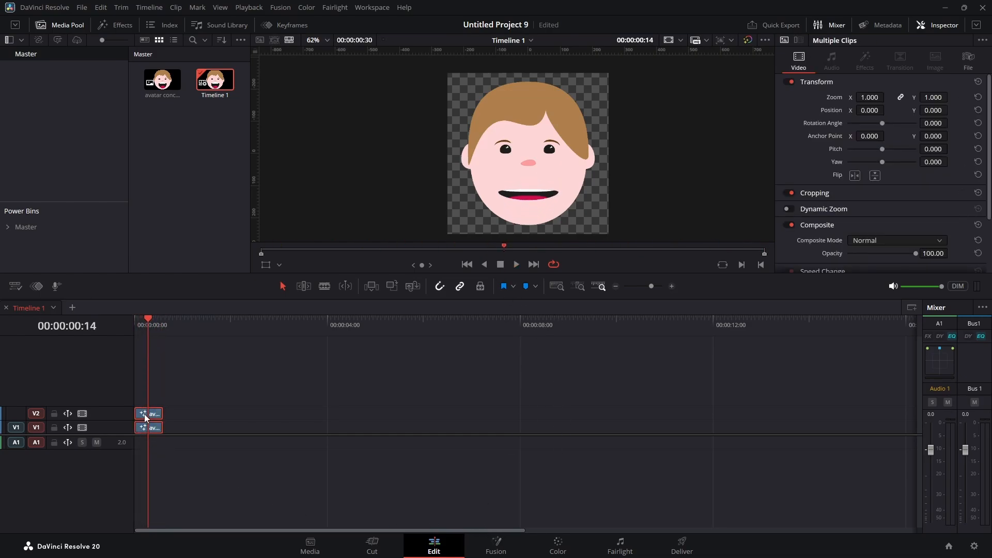
{"action": "left_click", "coordinate": [504, 543]}
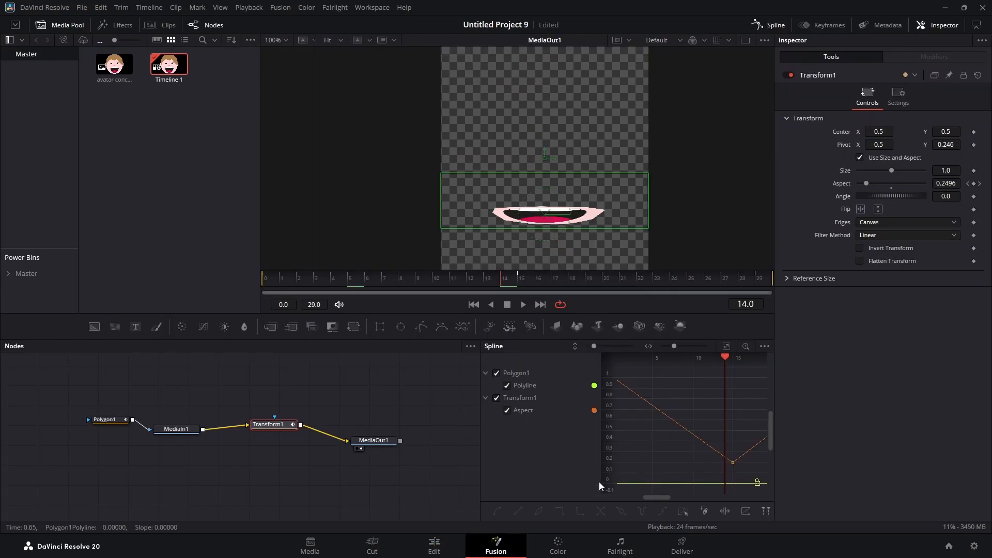
{"action": "left_click_drag", "start_coordinate": [483, 458], "coordinate": [348, 457]}
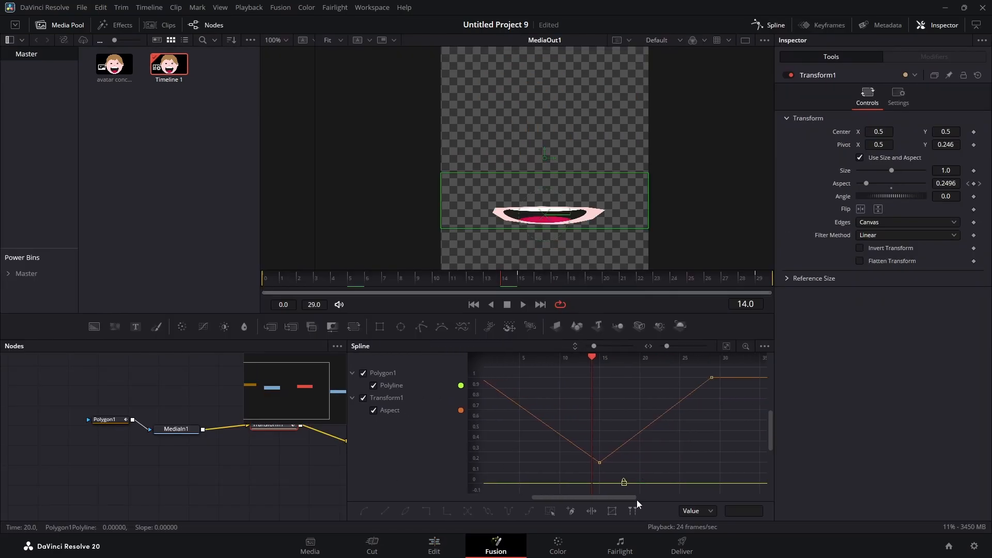
{"action": "left_click_drag", "start_coordinate": [612, 498], "coordinate": [600, 498]}
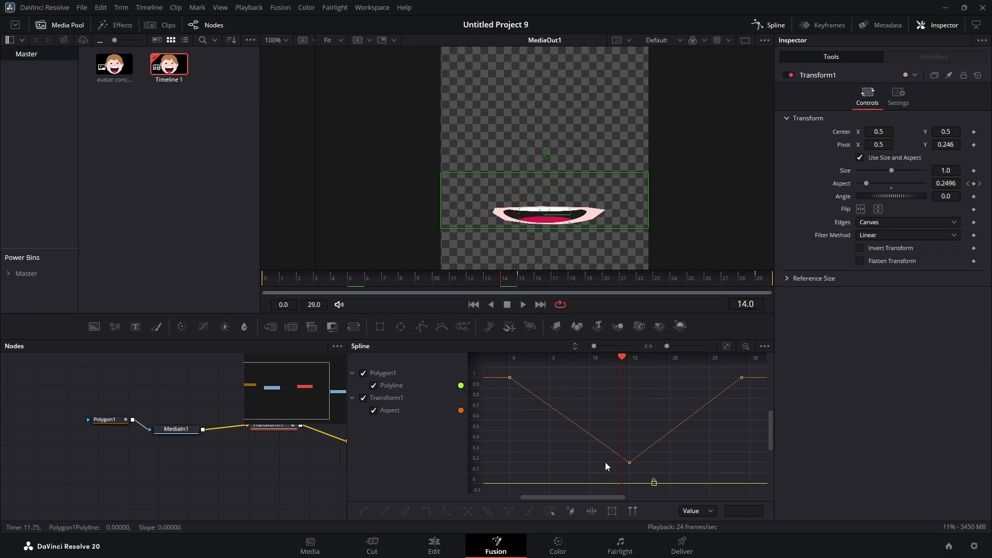
{"action": "left_click_drag", "start_coordinate": [621, 358], "coordinate": [515, 358]}
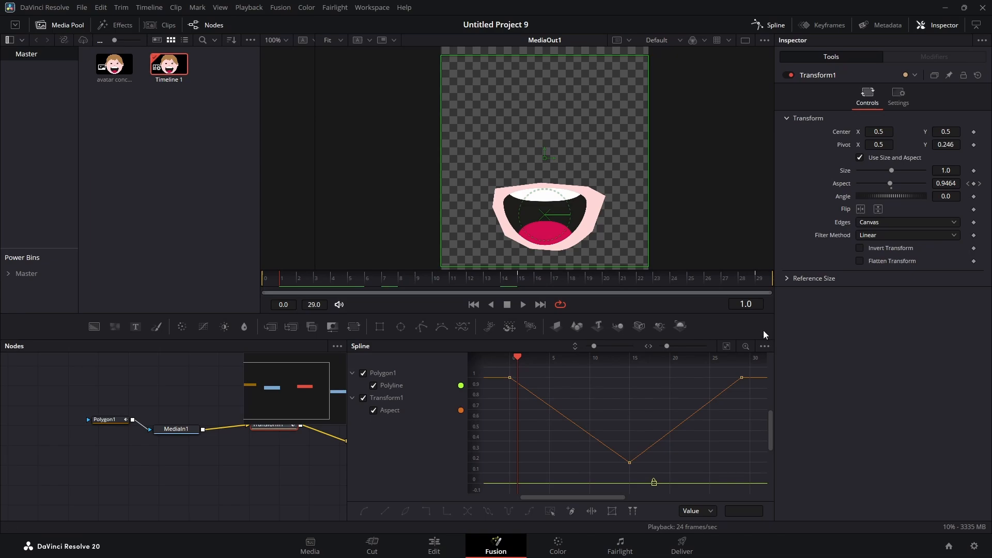
Toggle the Spline and Keyframes editors on and off, leaving only the Spline editor open
{"action": "left_click", "coordinate": [778, 29]}
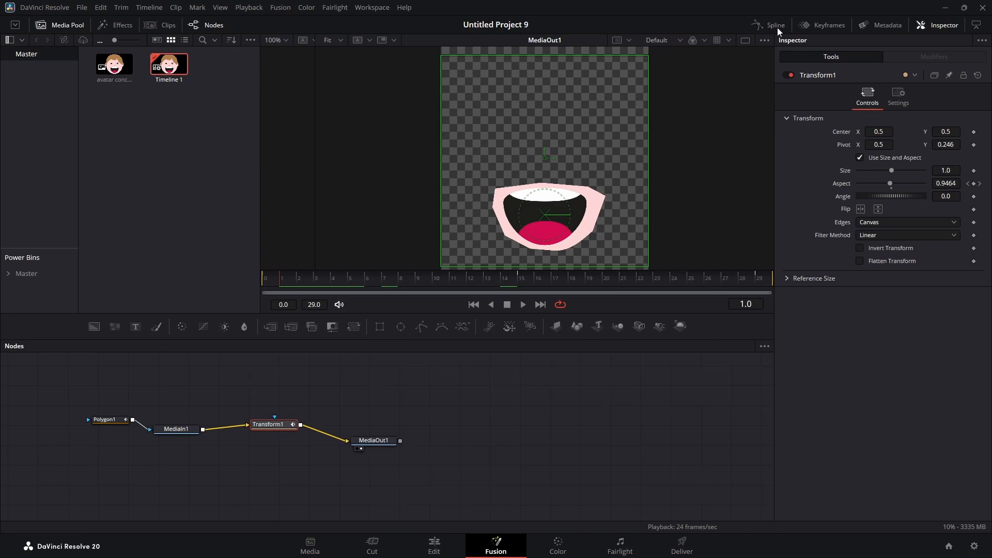
{"action": "left_click", "coordinate": [778, 26]}
{"action": "left_click", "coordinate": [777, 27]}
{"action": "left_click", "coordinate": [774, 27]}
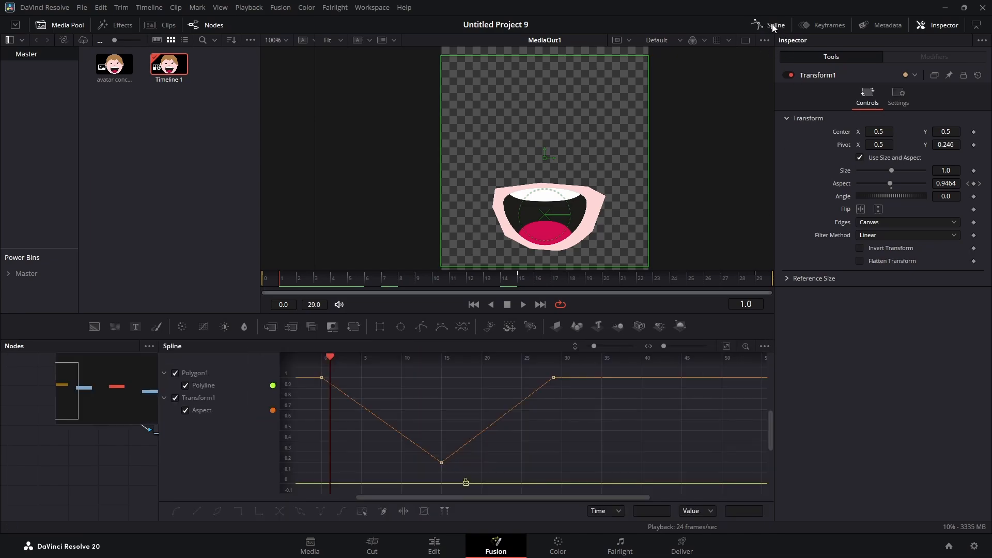
{"action": "left_click", "coordinate": [774, 27]}
{"action": "left_click", "coordinate": [773, 27]}
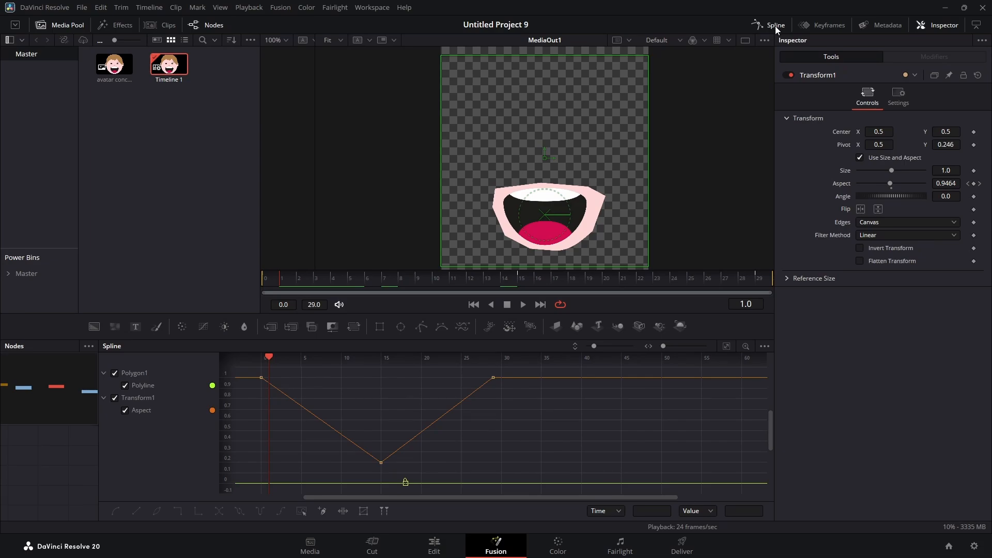
{"action": "left_click", "coordinate": [823, 27]}
{"action": "left_click", "coordinate": [824, 26]}
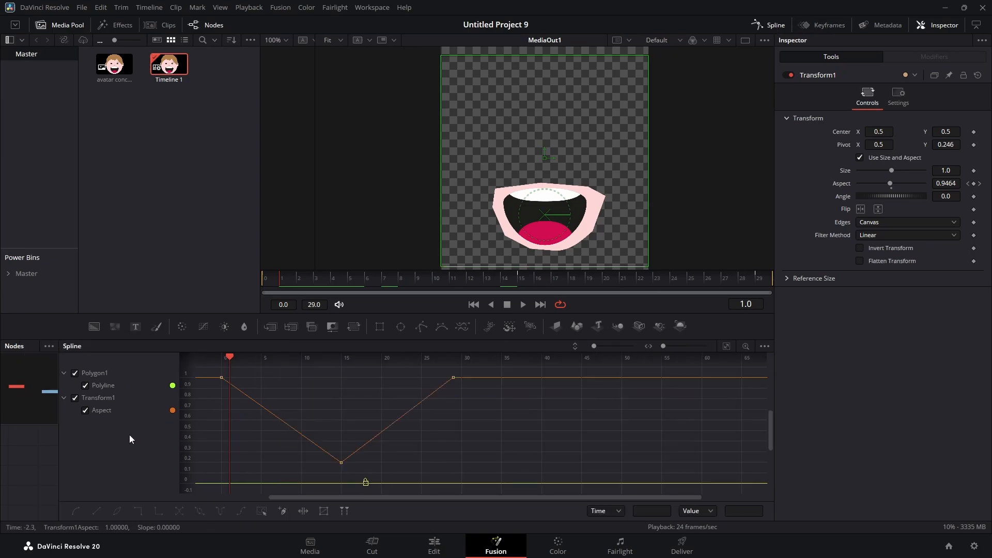
Ease the mouth's Aspect curve by pulling the frame 0 and frame 29 keyframe handles out into long, nearly horizontal tangents
{"action": "left_click_drag", "start_coordinate": [59, 455], "coordinate": [182, 455]}
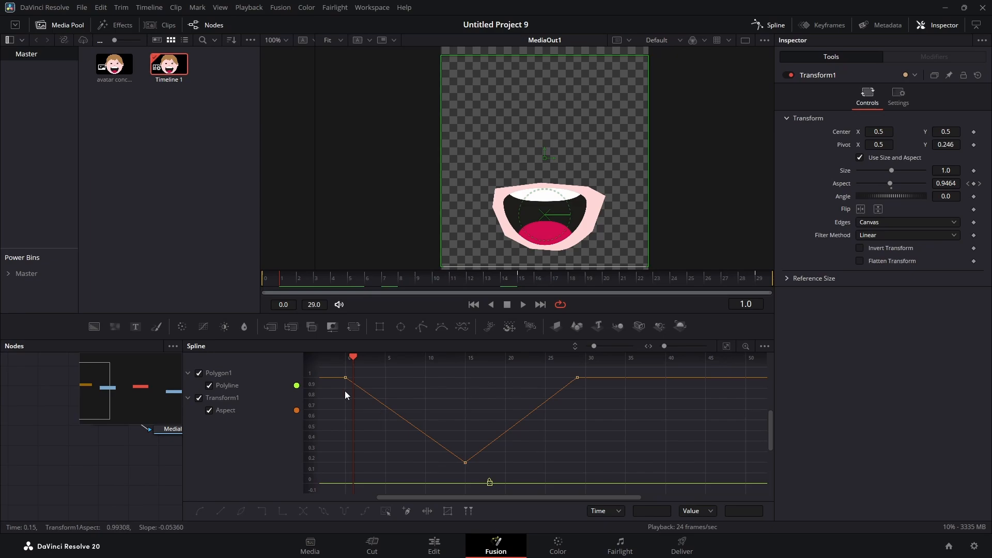
{"action": "left_click_drag", "start_coordinate": [341, 392], "coordinate": [354, 368]}
{"action": "left_click_drag", "start_coordinate": [384, 409], "coordinate": [417, 383]}
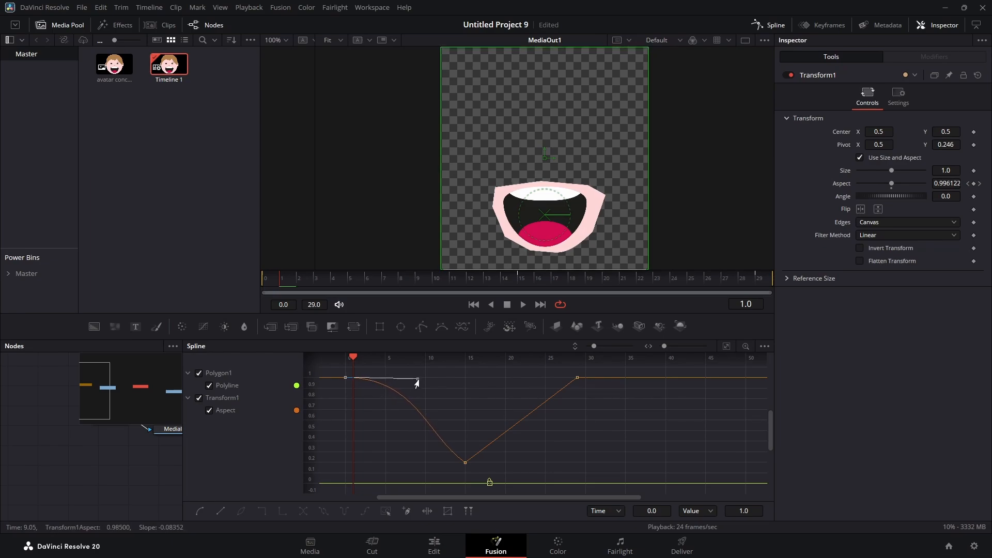
{"action": "left_click", "coordinate": [577, 377]}
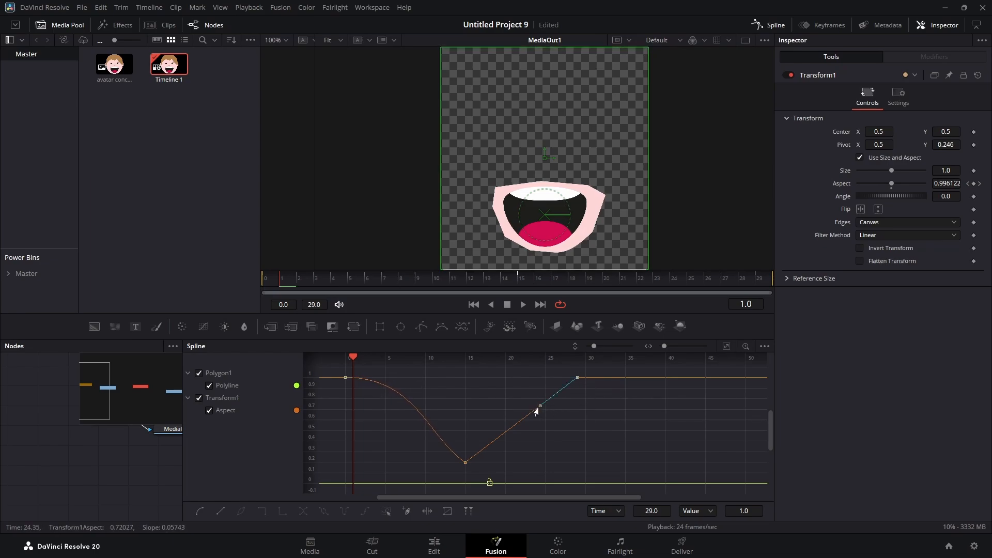
{"action": "left_click_drag", "start_coordinate": [536, 411], "coordinate": [476, 382]}
Play the eased mouth animation in Fusion, and play it together with the face from the timeline start on the Edit page
{"action": "left_click", "coordinate": [523, 305]}
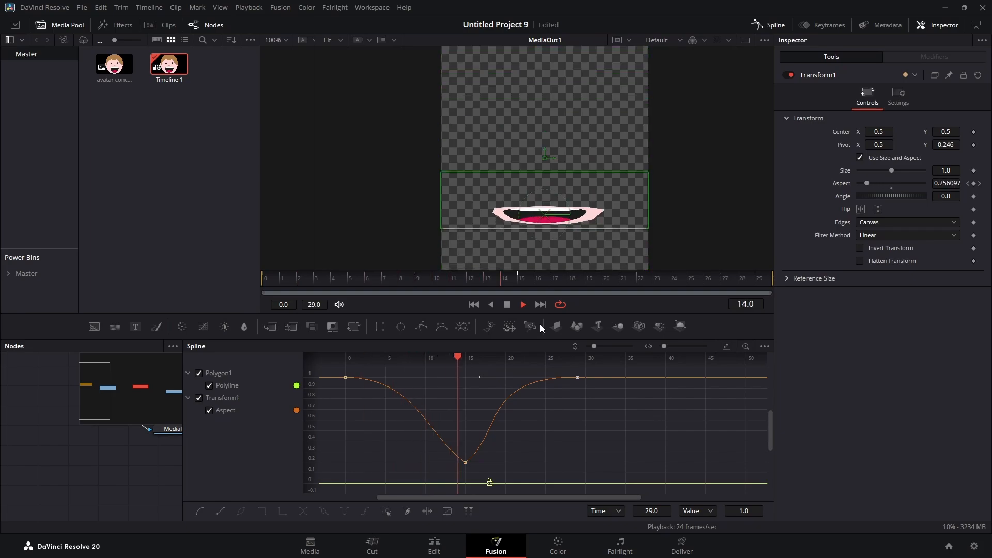
{"action": "left_click", "coordinate": [507, 304]}
{"action": "left_click", "coordinate": [435, 544]}
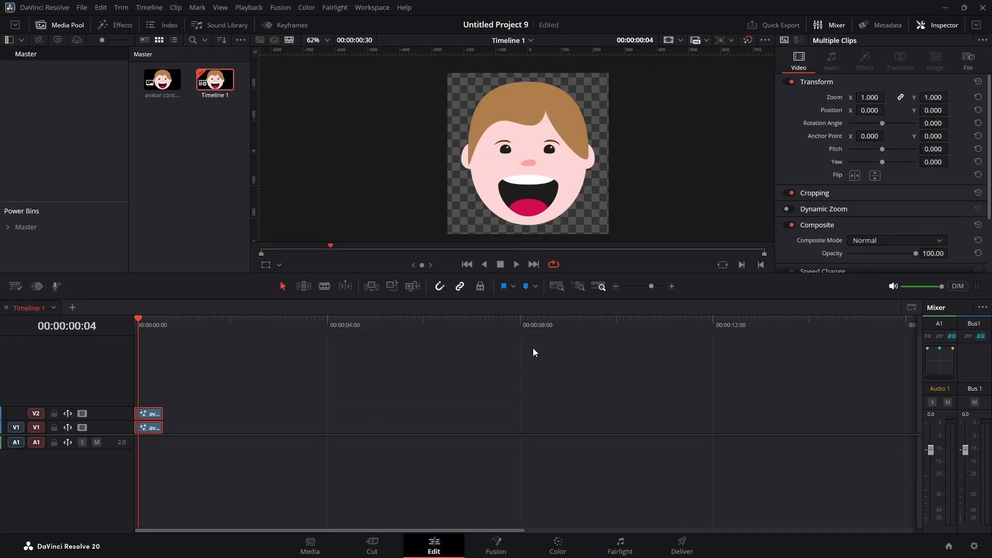
{"action": "left_click_drag", "start_coordinate": [141, 324], "coordinate": [119, 322]}
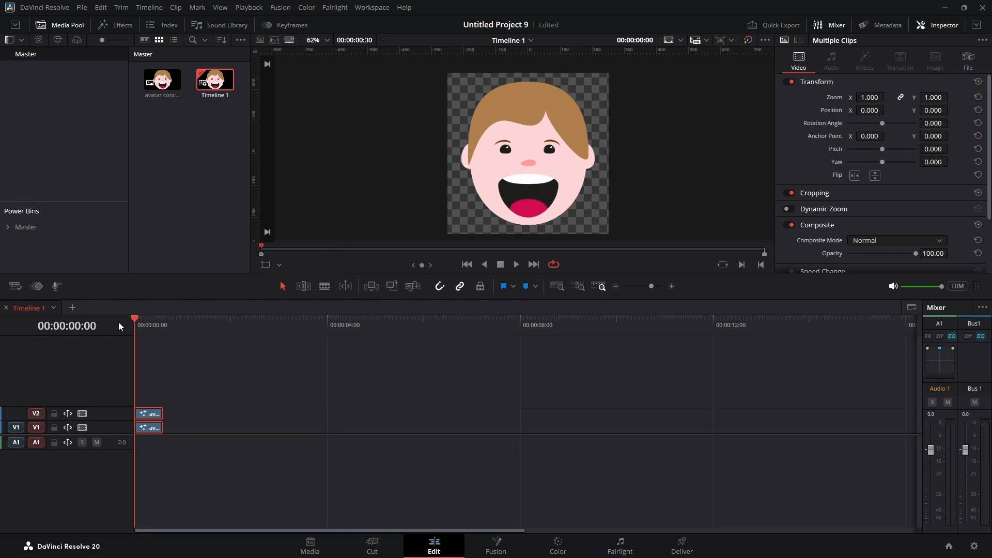
{"action": "left_click", "coordinate": [516, 265]}
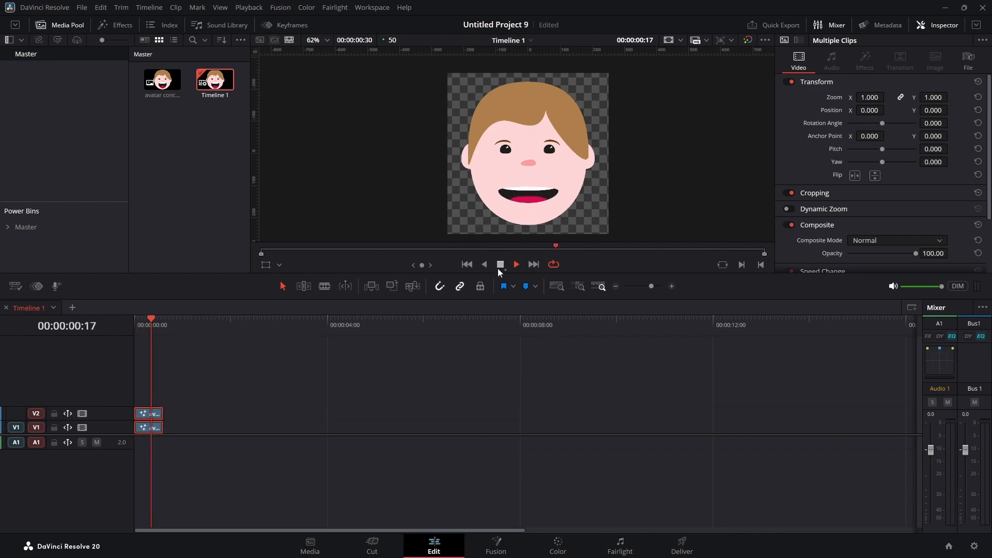
Check the Aspect curve in Fusion, and replay the timeline from the start on the Edit page, returning the playhead to 00:00:00:00
{"action": "left_click", "coordinate": [505, 545]}
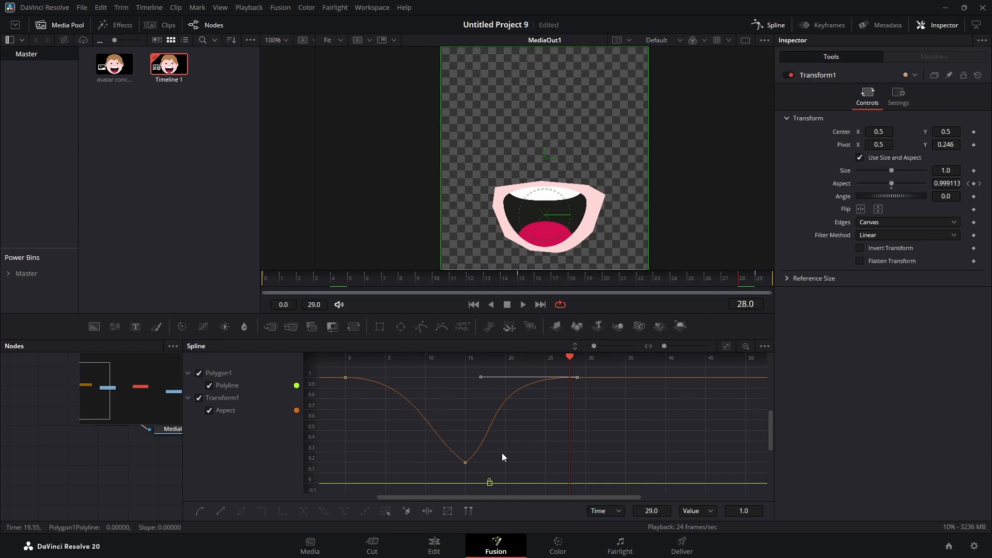
{"action": "left_click", "coordinate": [435, 546]}
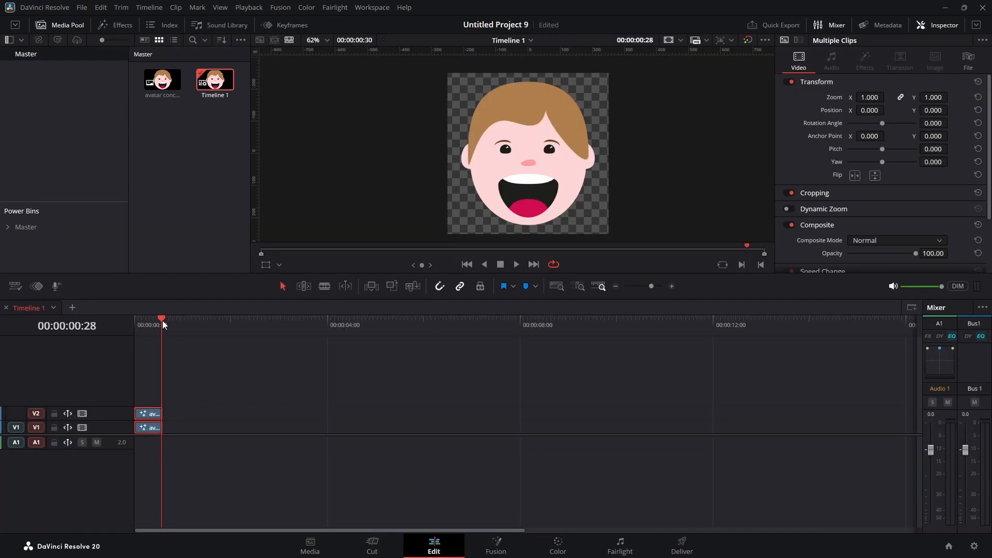
{"action": "left_click_drag", "start_coordinate": [162, 320], "coordinate": [133, 323]}
{"action": "key", "text": "space"}
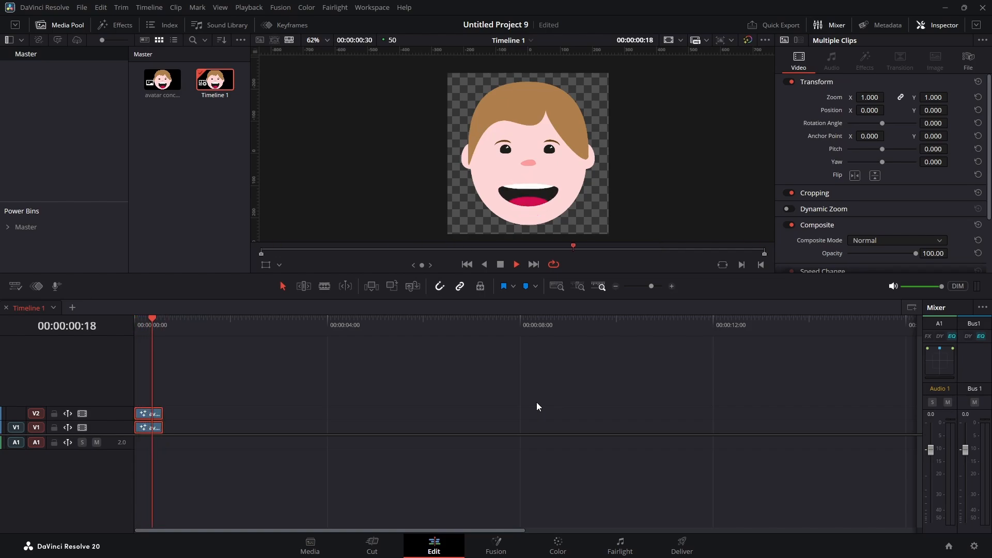
{"action": "left_click", "coordinate": [501, 265]}
{"action": "left_click_drag", "start_coordinate": [147, 323], "coordinate": [91, 333]}
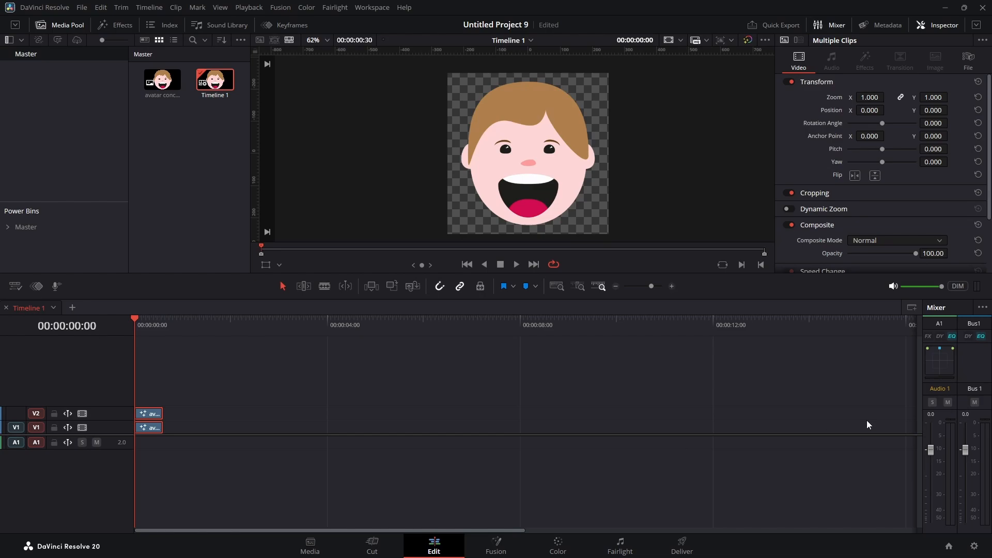
On the Deliver page, set the export format to GIF with the Animated GIF codec and enable Export Alpha
{"action": "left_click", "coordinate": [695, 545]}
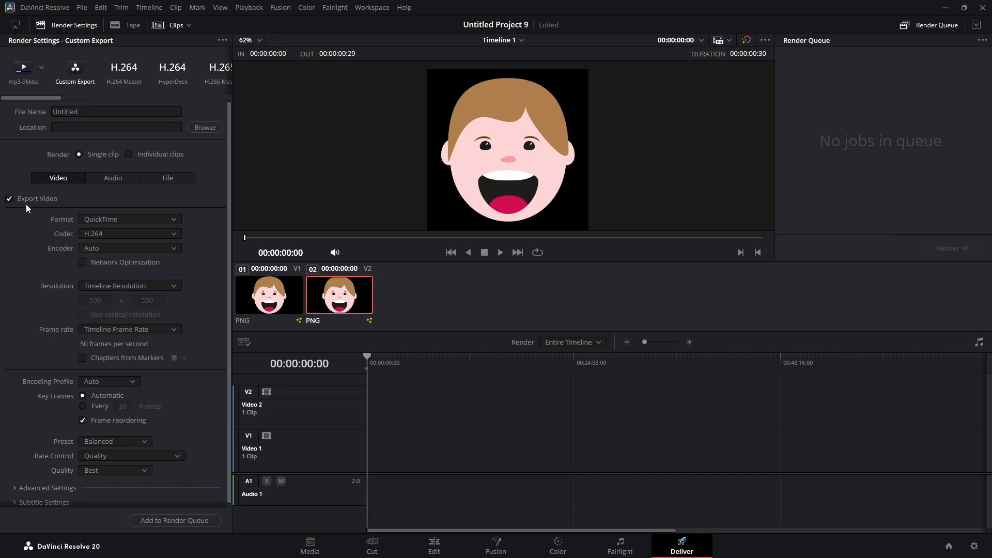
{"action": "left_click", "coordinate": [122, 221]}
{"action": "scroll", "coordinate": [136, 321], "scroll_direction": "up", "scroll_amount": 2}
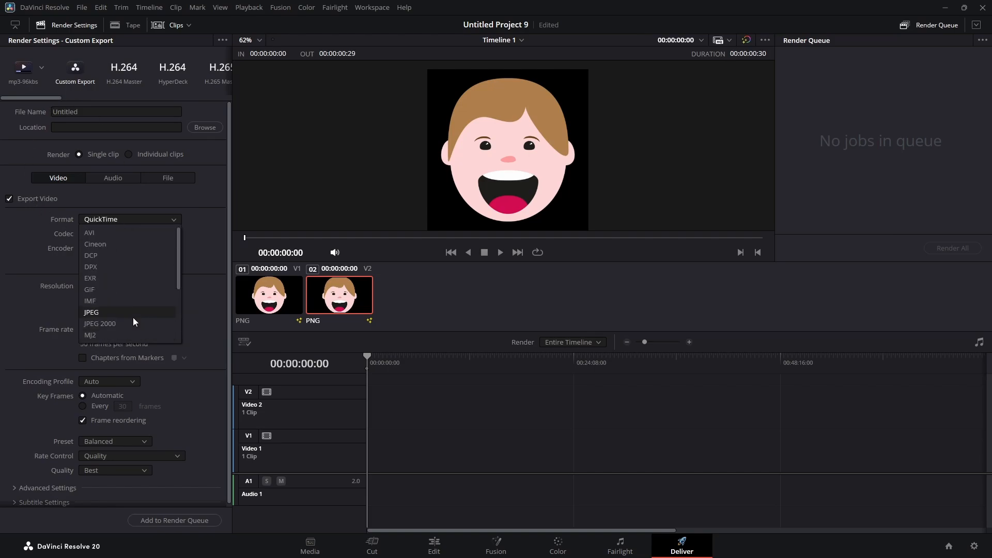
{"action": "left_click", "coordinate": [114, 289]}
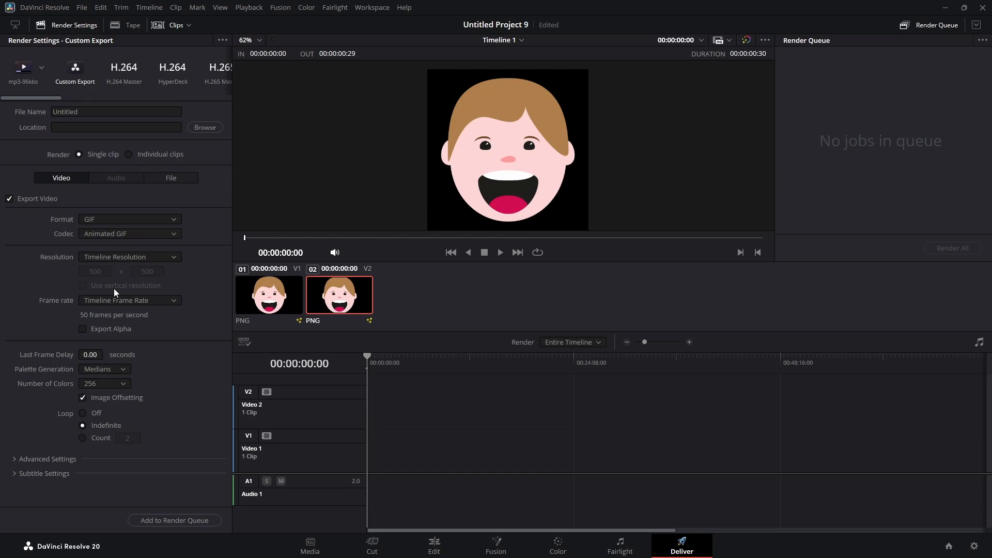
{"action": "left_click", "coordinate": [148, 234]}
{"action": "left_click", "coordinate": [146, 250]}
{"action": "left_click", "coordinate": [111, 331]}
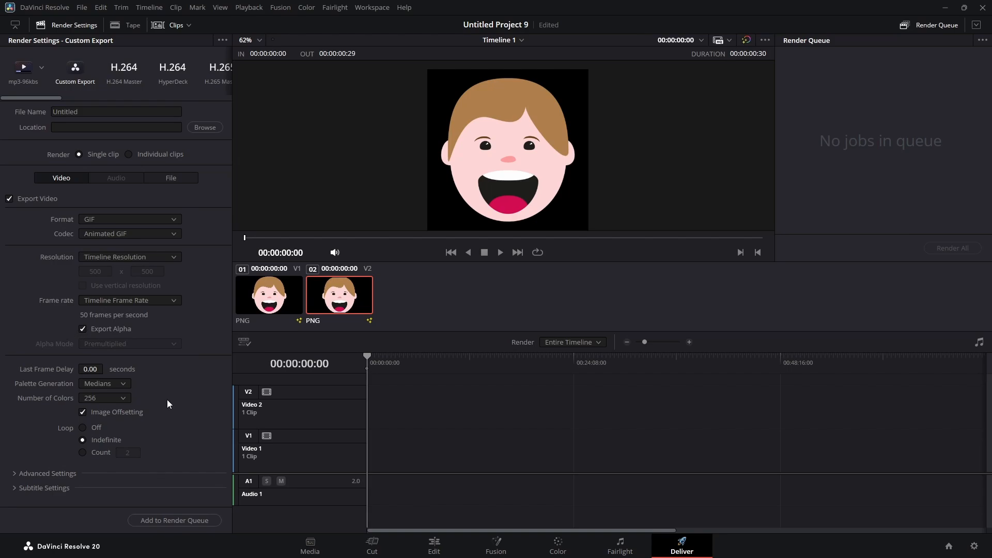
Choose the desktop as the export location and name the output file talkie
{"action": "left_click", "coordinate": [203, 127]}
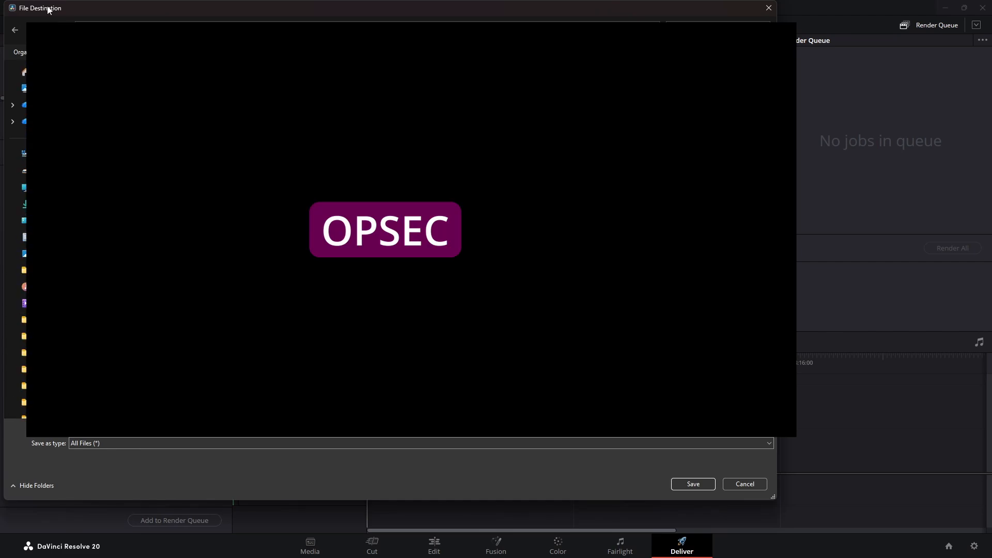
{"action": "left_click_drag", "start_coordinate": [4, 1], "coordinate": [206, 124]}
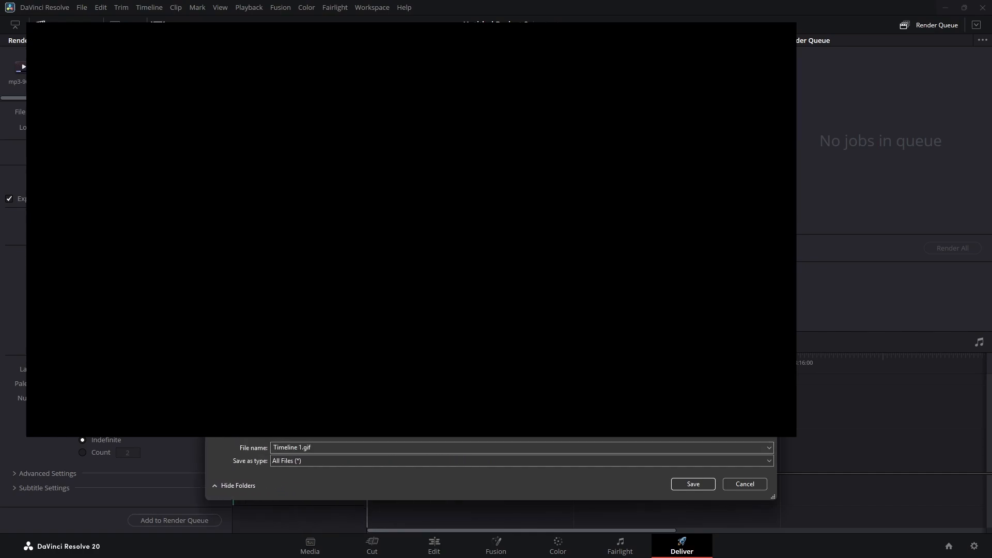
{"action": "left_click", "coordinate": [356, 450]}
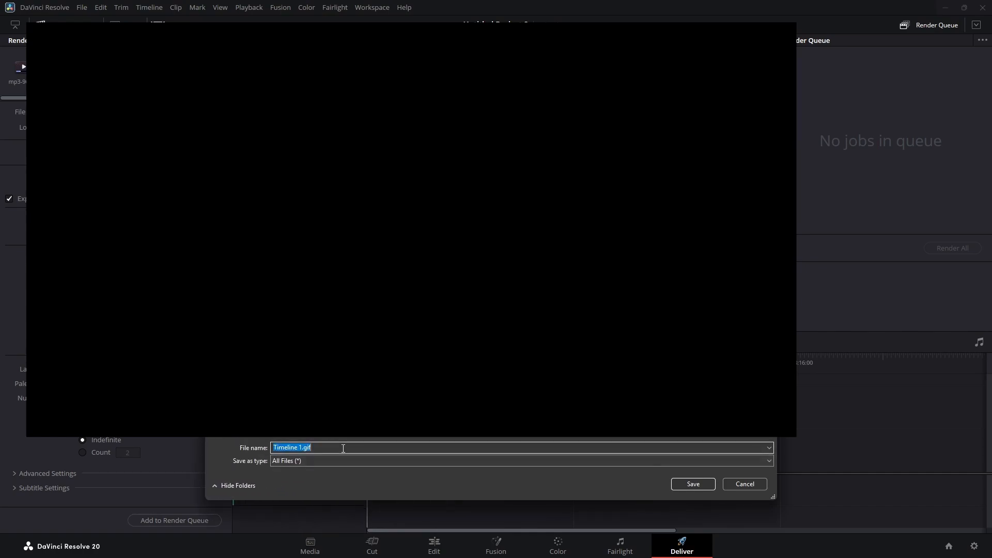
{"action": "left_click", "coordinate": [355, 450]}
{"action": "key", "text": "ctrl+a"}
{"action": "type", "text": "talkie"}
{"action": "left_click", "coordinate": [694, 485]}
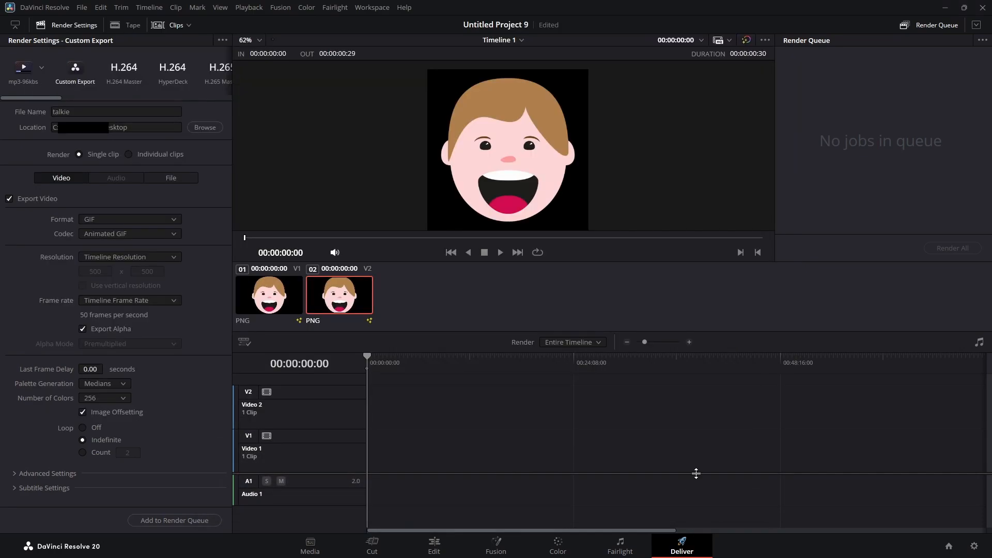
Add the GIF export to the render queue and render it, and open the finished talkie.gif from the desktop
{"action": "left_click", "coordinate": [176, 521]}
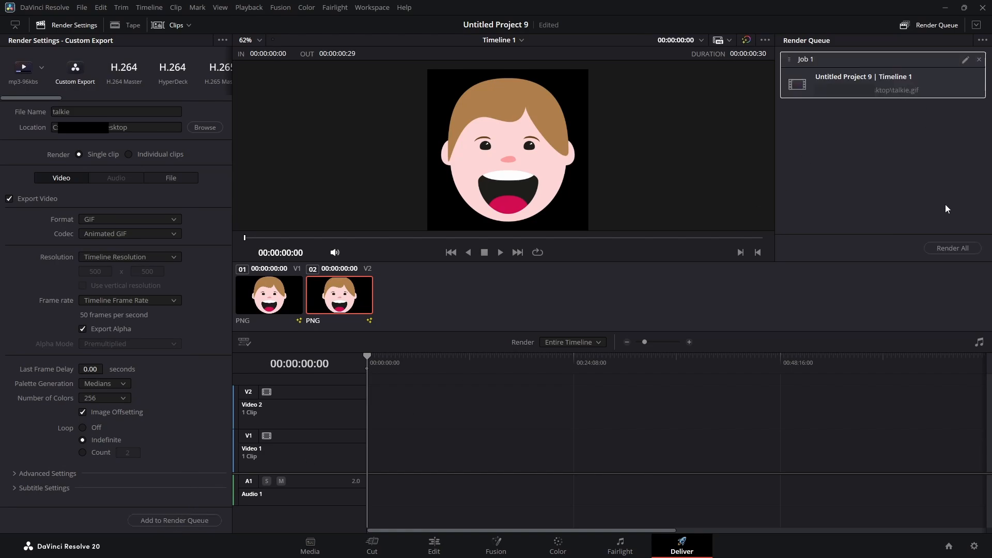
{"action": "left_click", "coordinate": [955, 248]}
{"action": "left_click", "coordinate": [945, 7]}
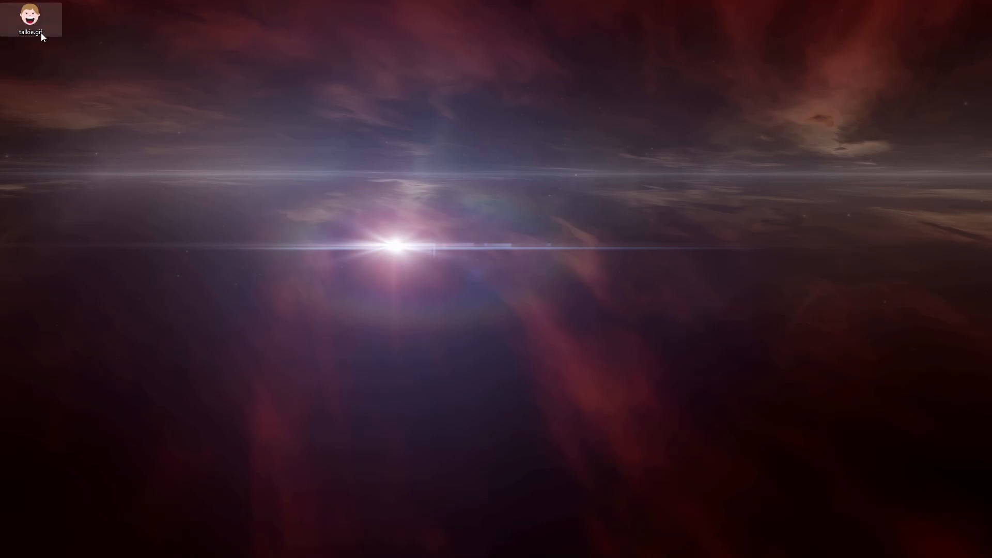
{"action": "double_click", "coordinate": [31, 20]}
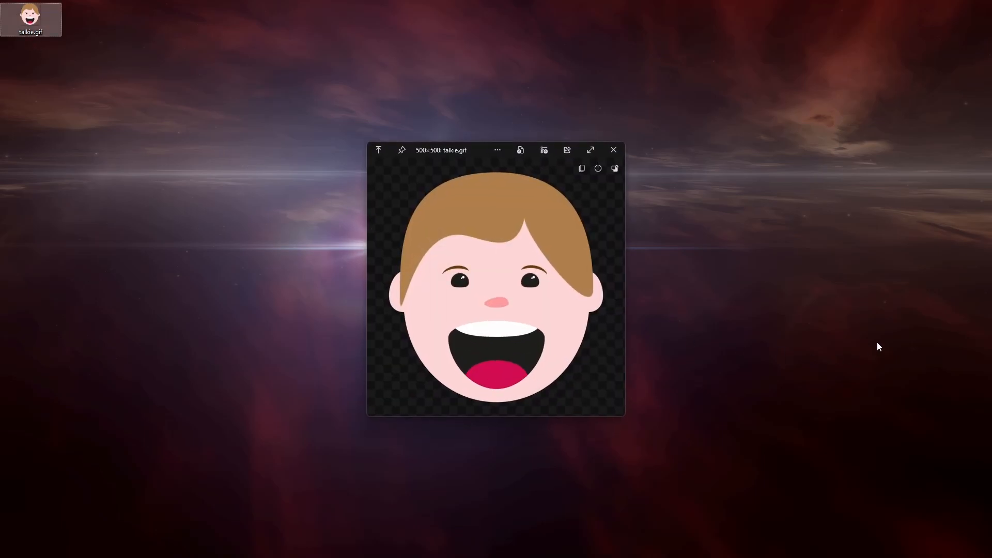